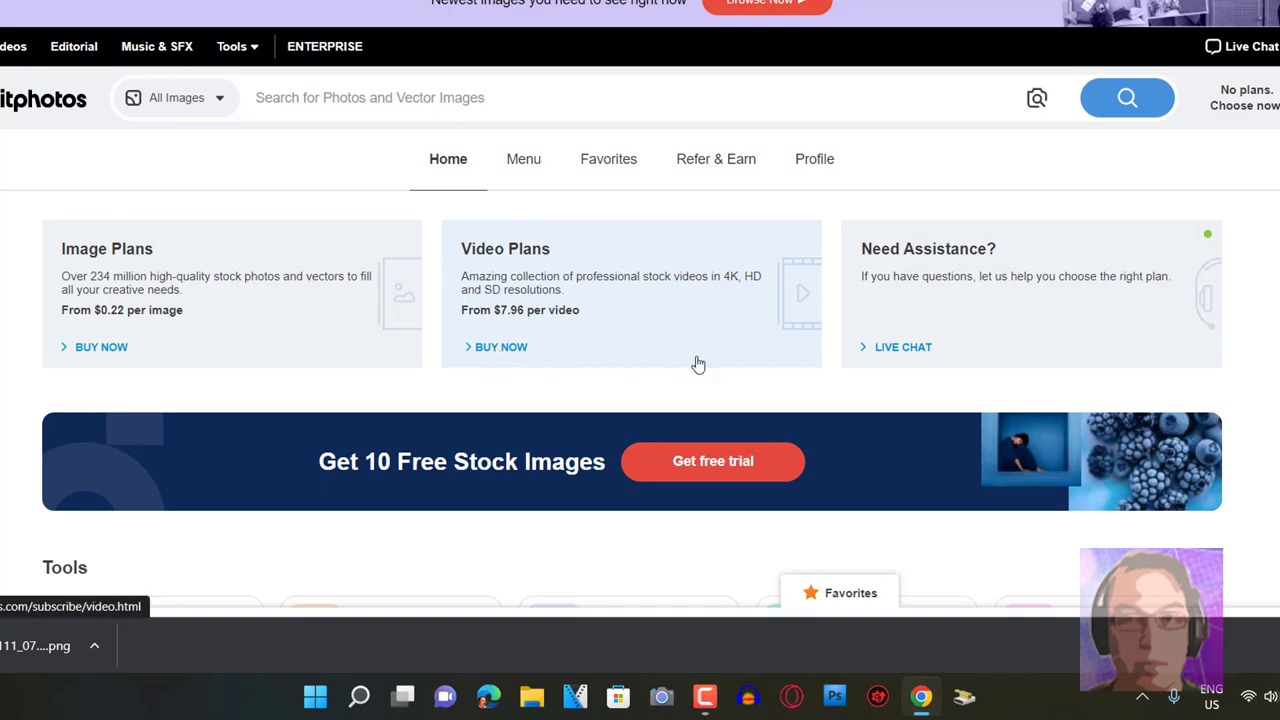
Open the video subscription plans and compare yearly with monthly billing, leaving it monthly.
{"action": "left_click", "coordinate": [669, 343]}
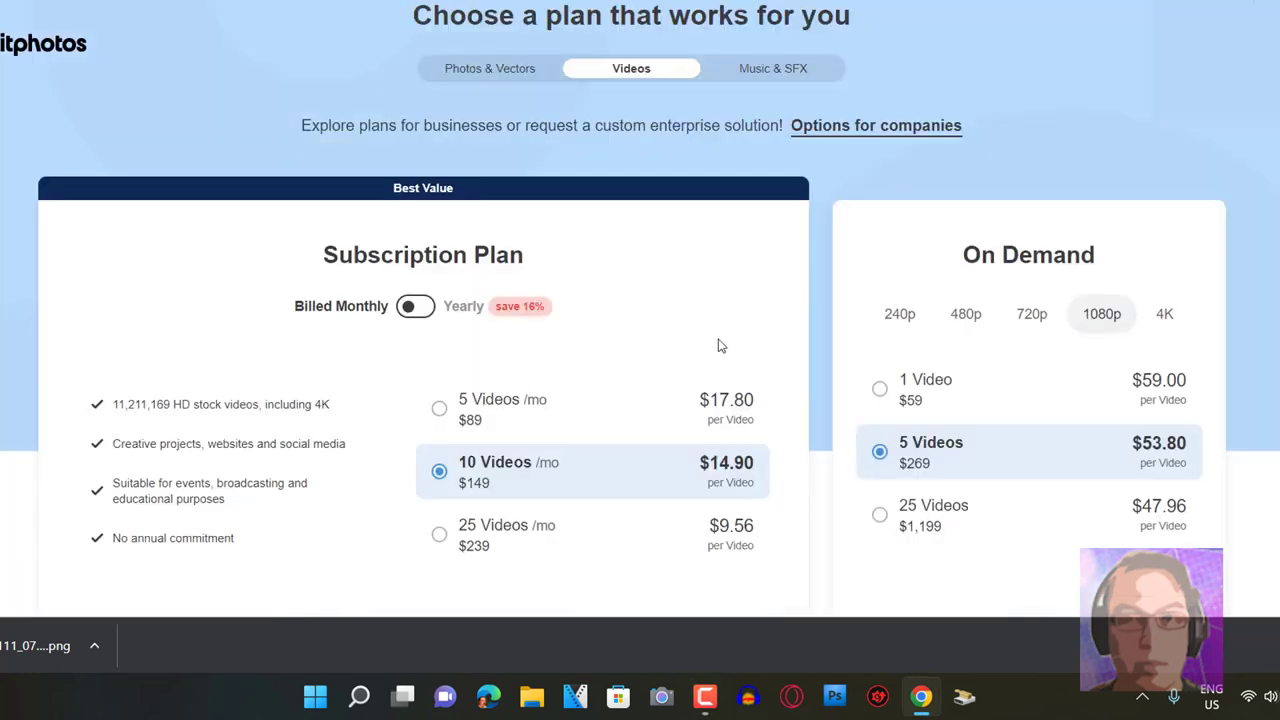
{"action": "scroll", "coordinate": [718, 345], "scroll_direction": "down", "scroll_amount": 2}
{"action": "scroll", "coordinate": [590, 320], "scroll_direction": "up", "scroll_amount": 1}
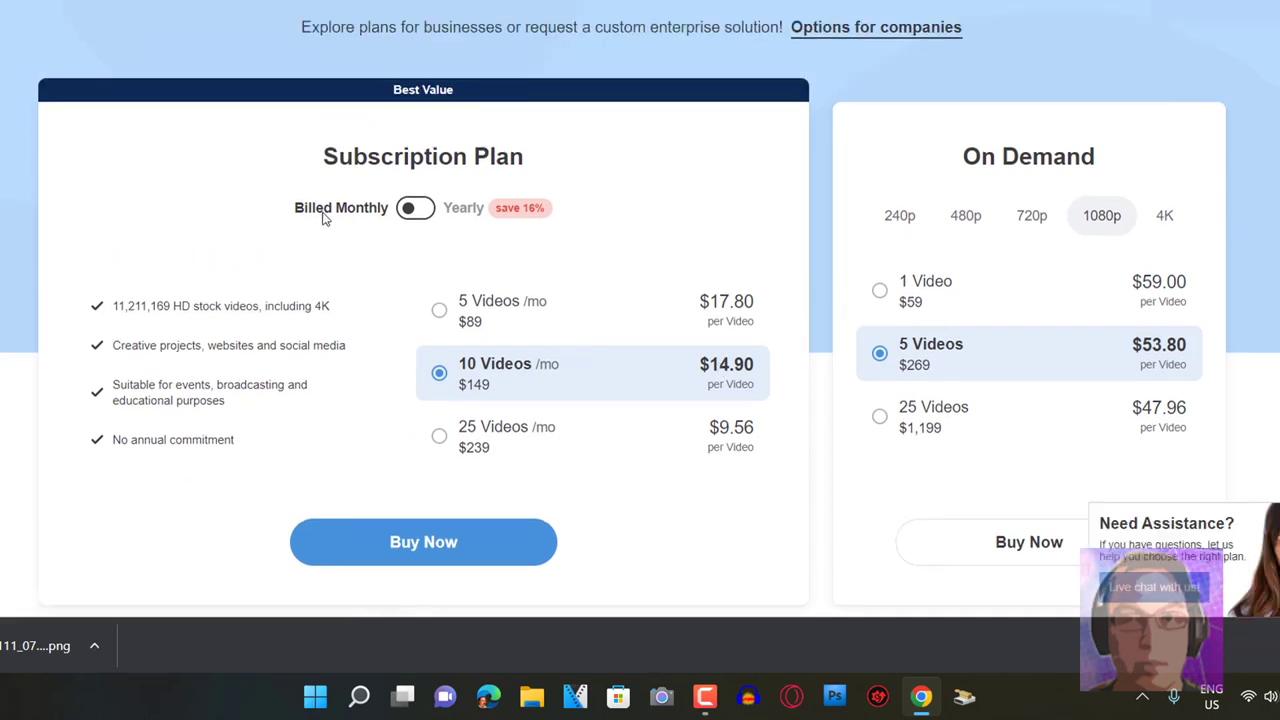
{"action": "left_click", "coordinate": [420, 209]}
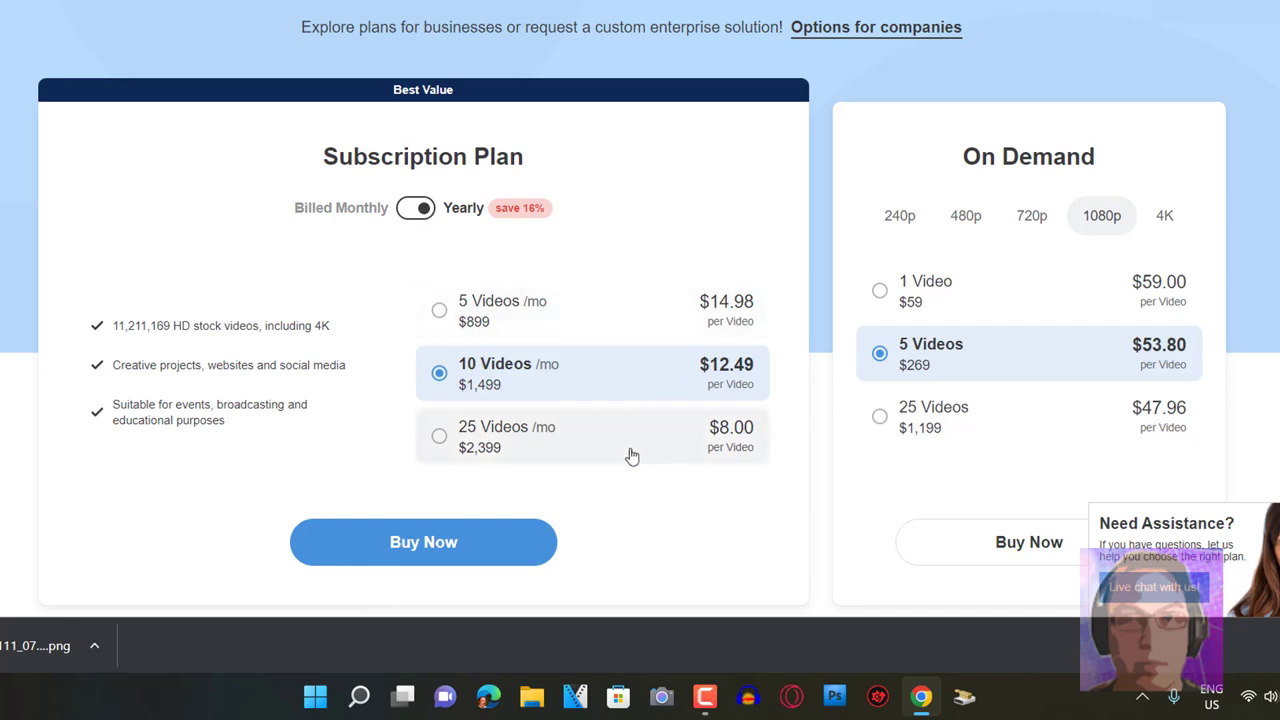
{"action": "left_click", "coordinate": [415, 210]}
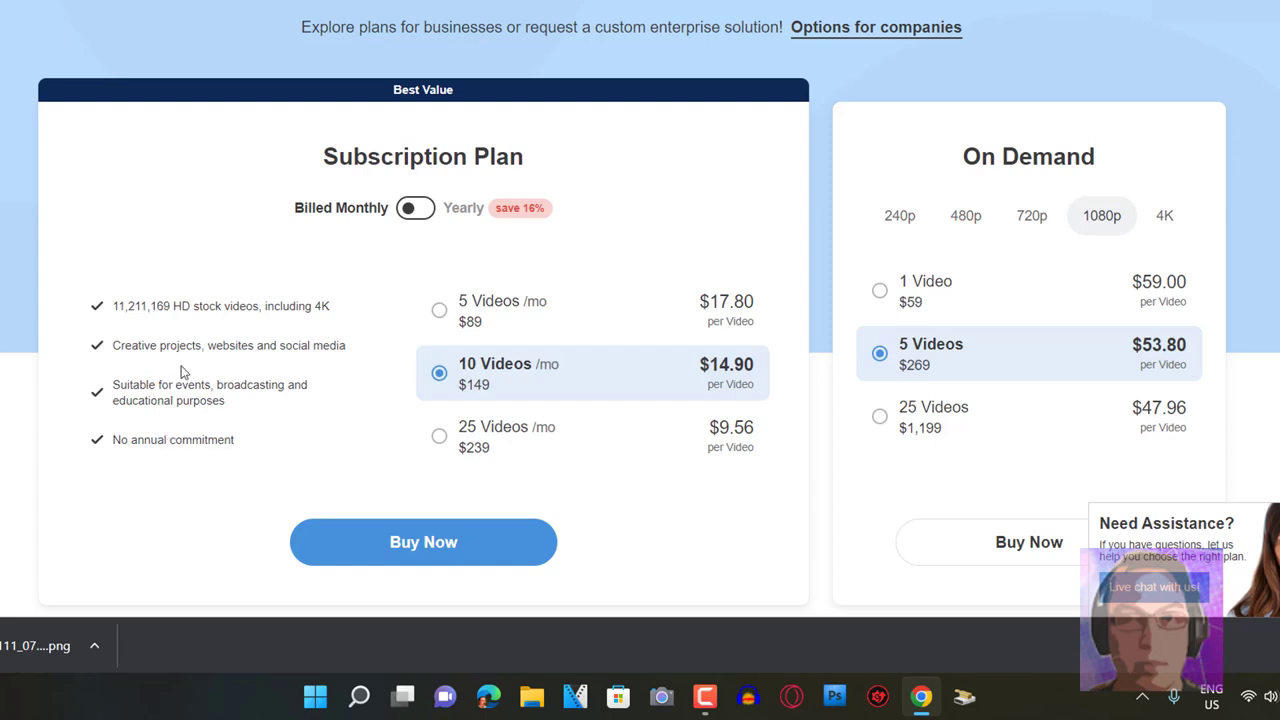
Set on-demand video pricing to 4K with the single $149 video, billing kept monthly.
{"action": "scroll", "coordinate": [834, 477], "scroll_direction": "down", "scroll_amount": 2}
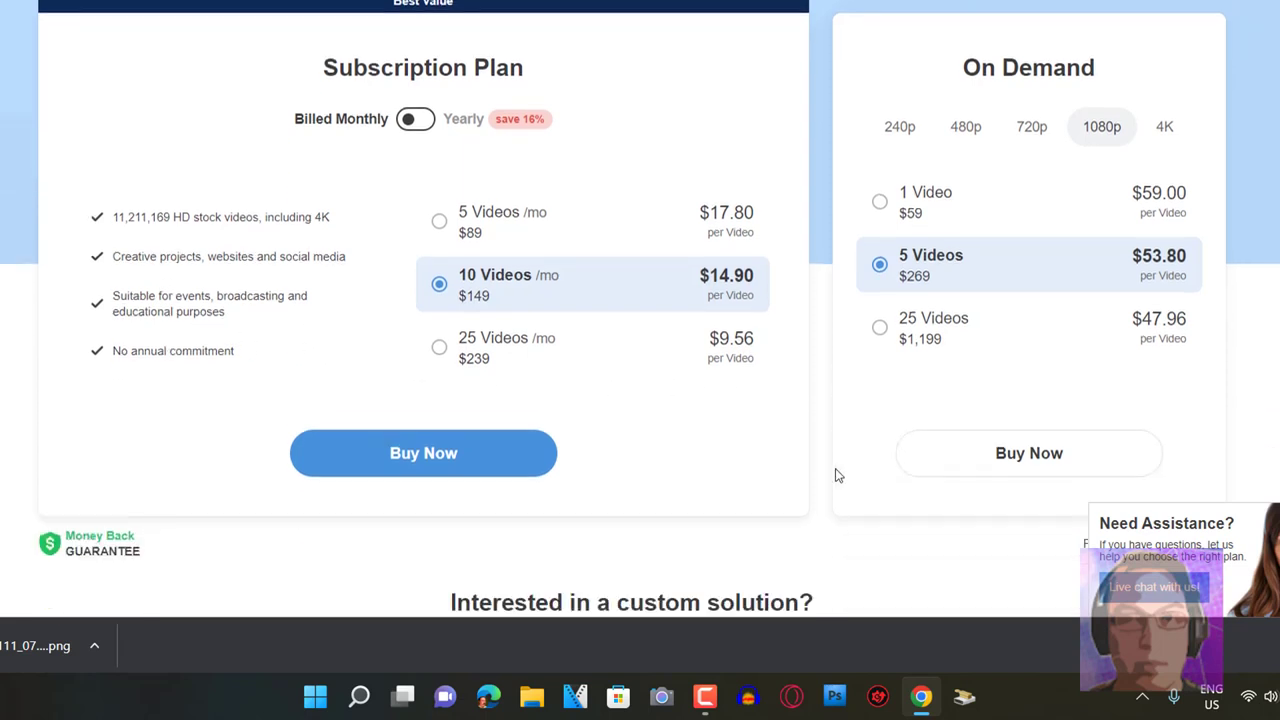
{"action": "scroll", "coordinate": [1000, 250], "scroll_direction": "up", "scroll_amount": 2}
{"action": "left_click", "coordinate": [900, 220]}
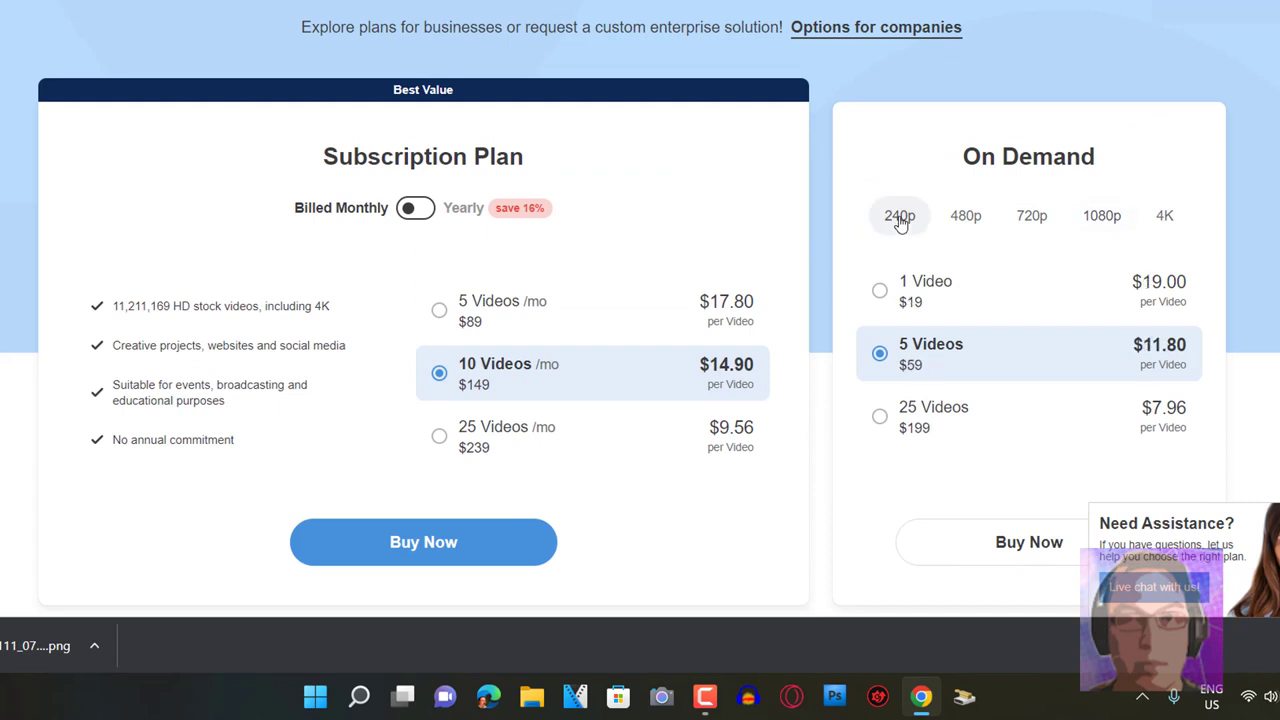
{"action": "left_click", "coordinate": [1168, 218]}
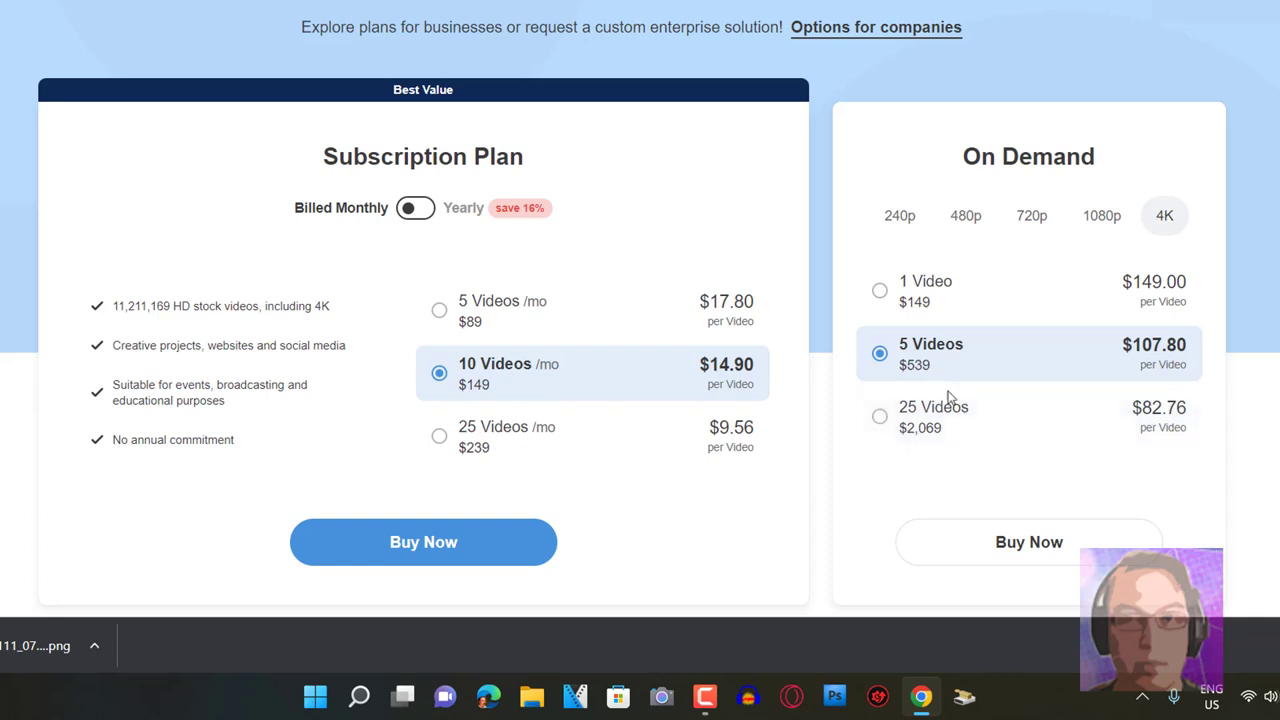
{"action": "left_click", "coordinate": [930, 437]}
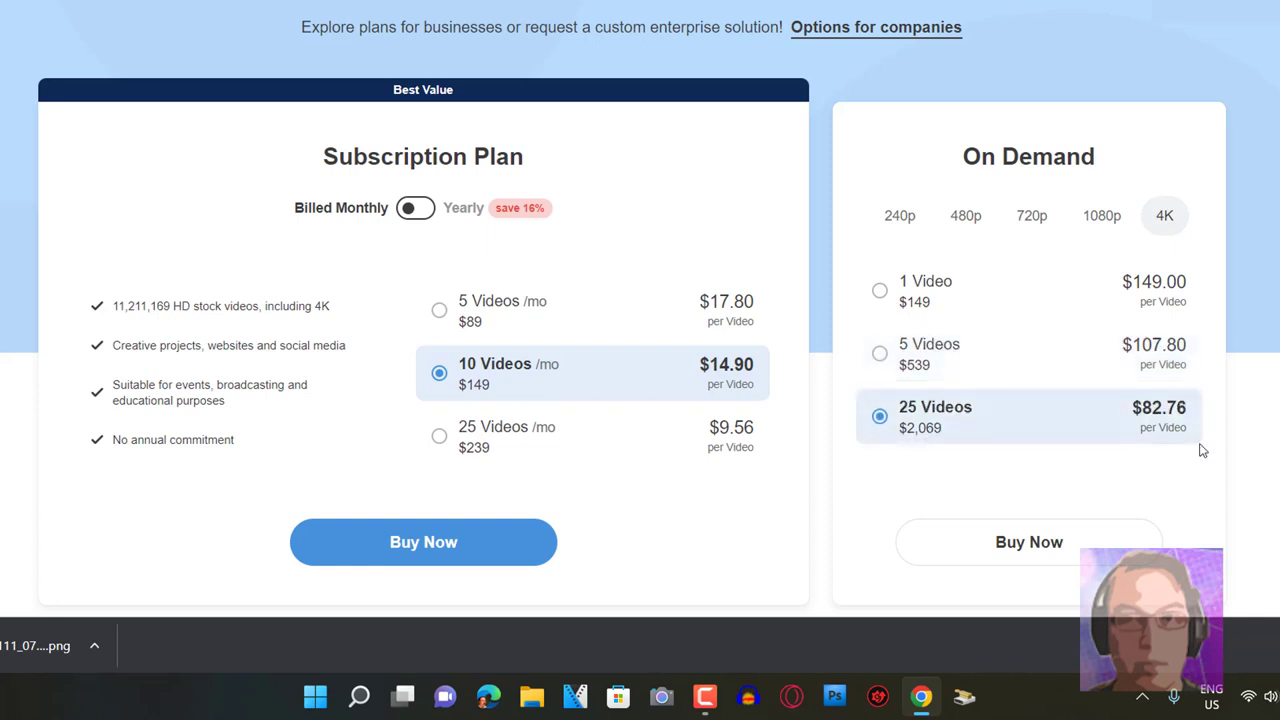
{"action": "left_click", "coordinate": [881, 294]}
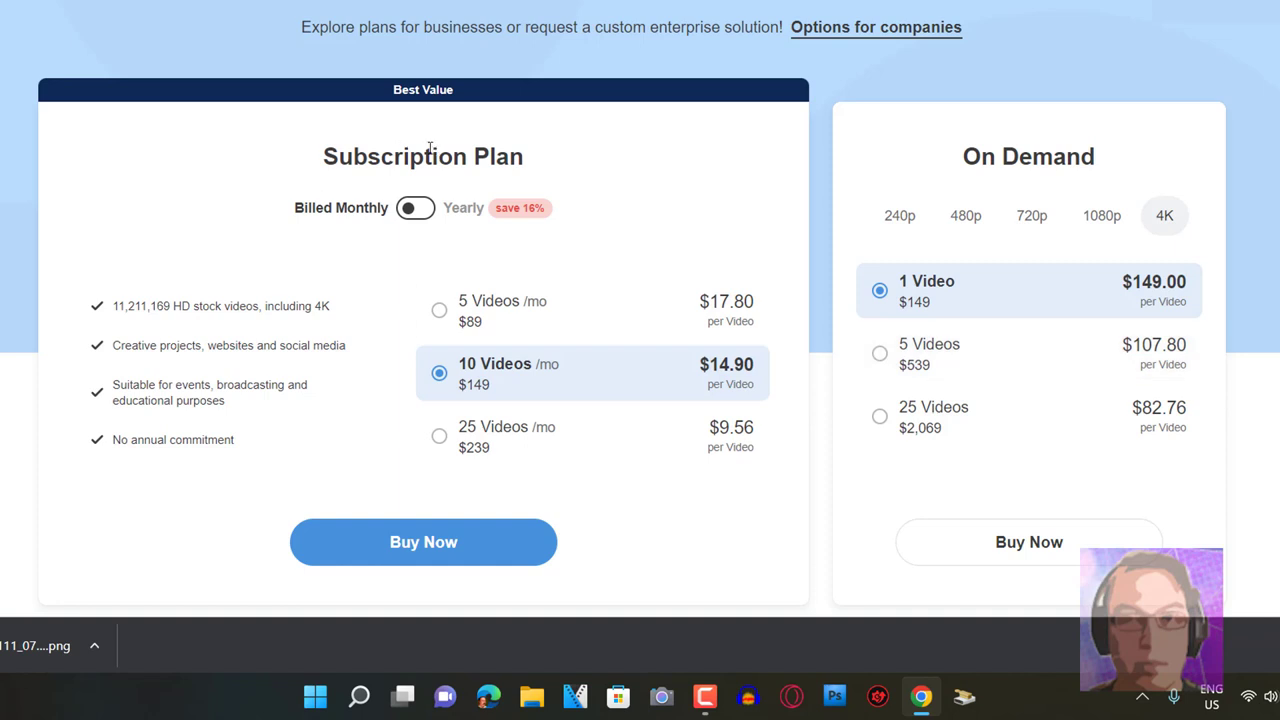
{"action": "left_click", "coordinate": [420, 210]}
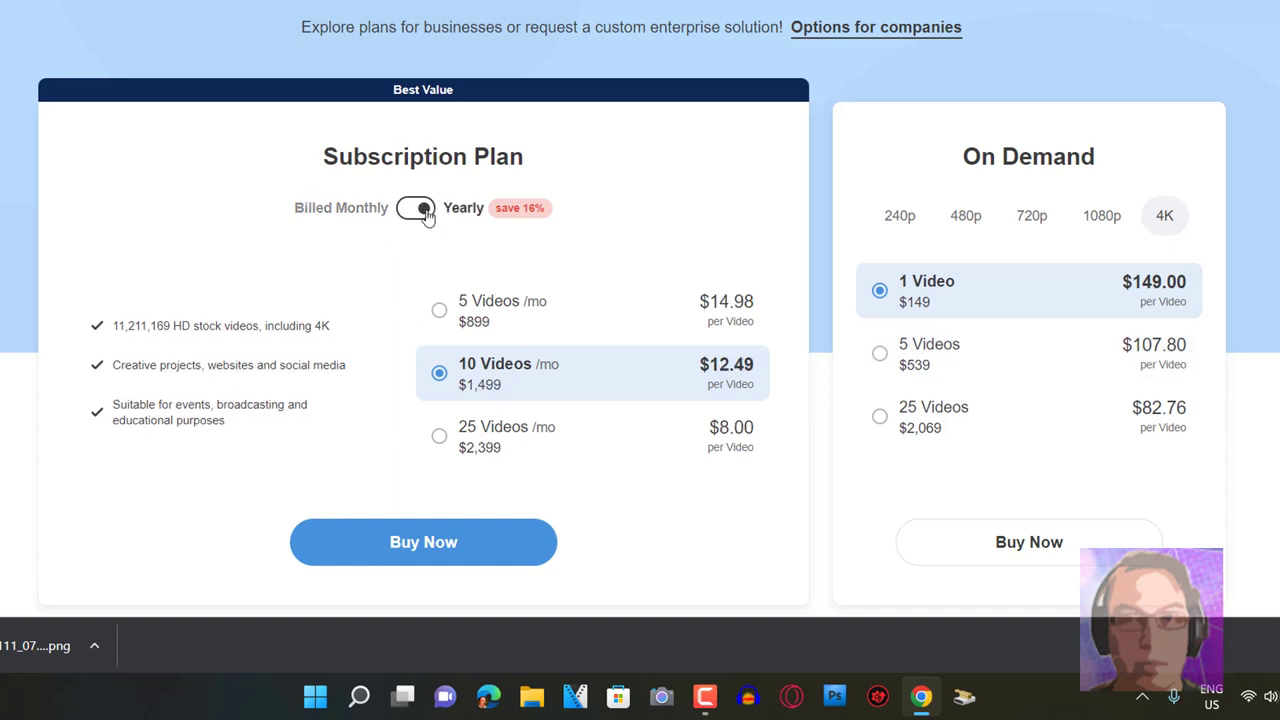
{"action": "left_click", "coordinate": [407, 214]}
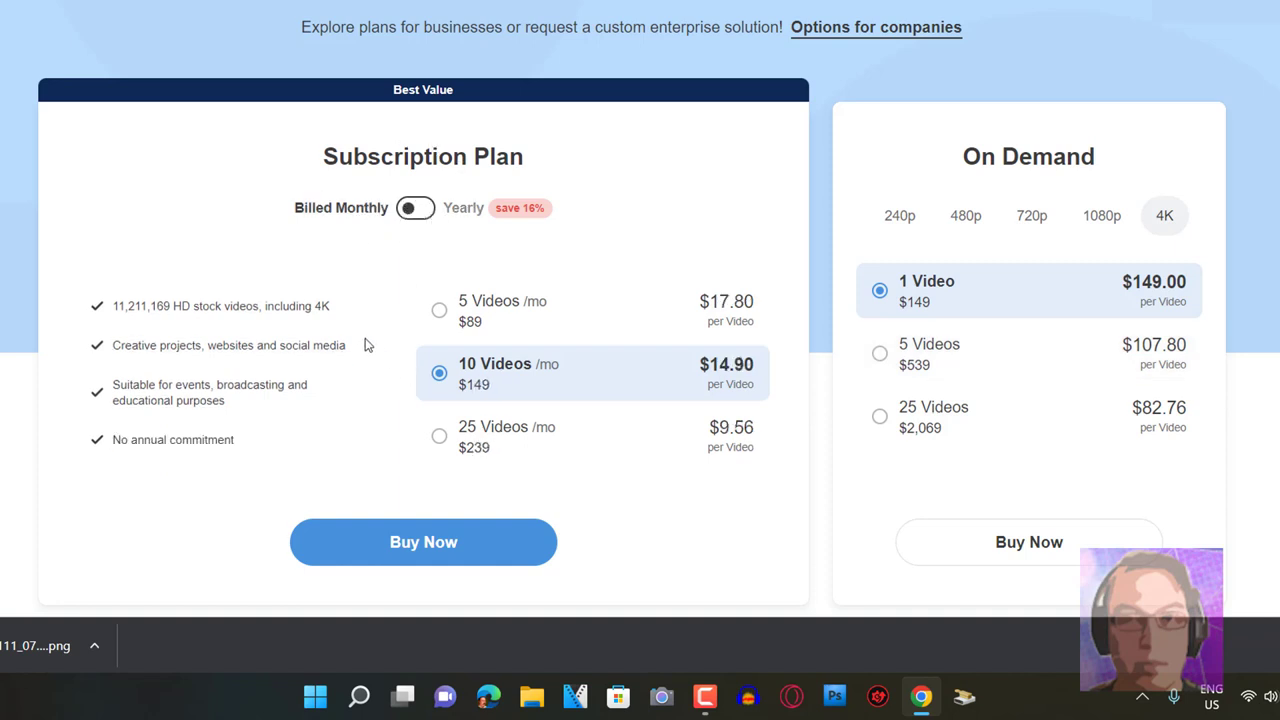
{"action": "scroll", "coordinate": [365, 345], "scroll_direction": "up", "scroll_amount": 1}
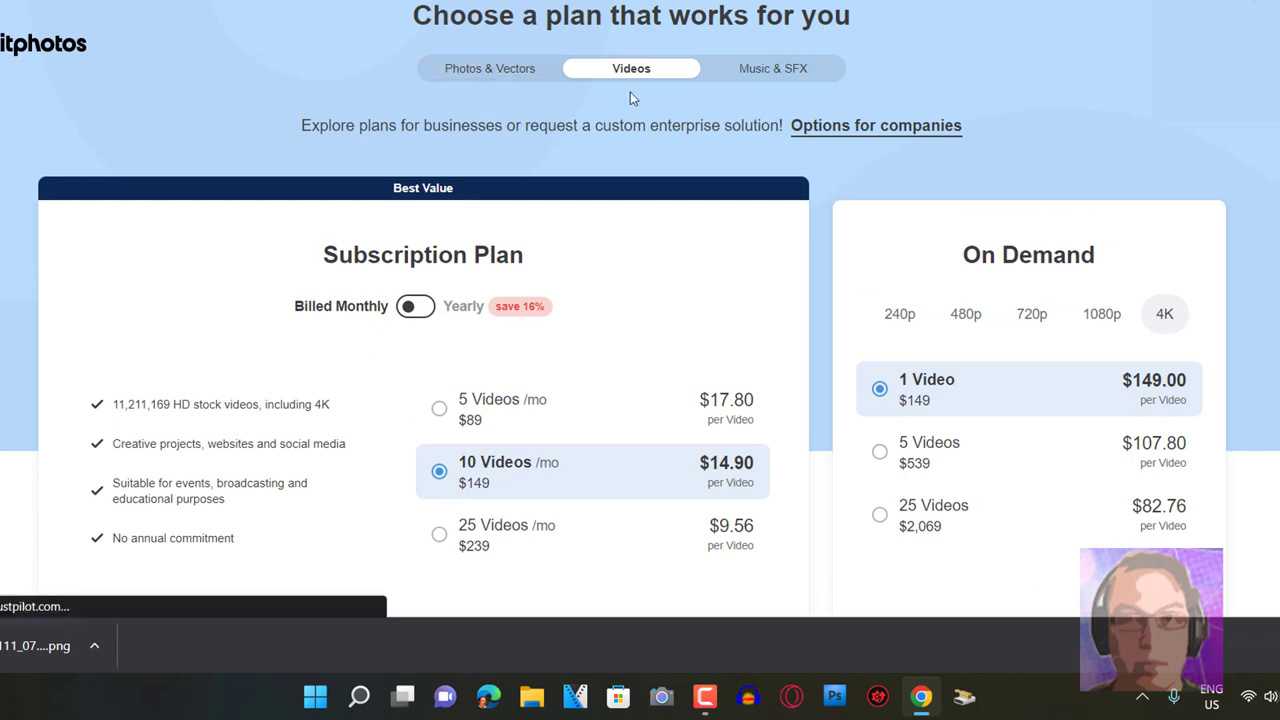
Show Photos & Vectors plans on monthly billing with the 750 Images/mo plan selected.
{"action": "left_click", "coordinate": [430, 64]}
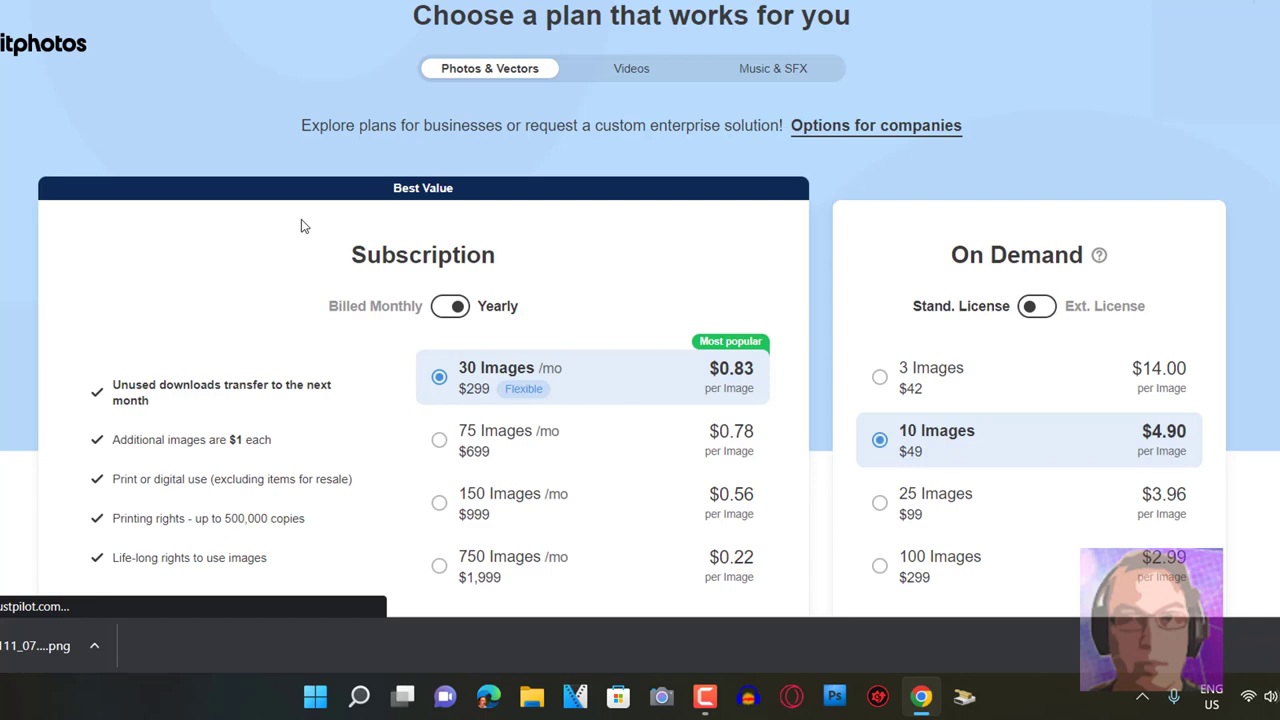
{"action": "scroll", "coordinate": [168, 242], "scroll_direction": "down", "scroll_amount": 2}
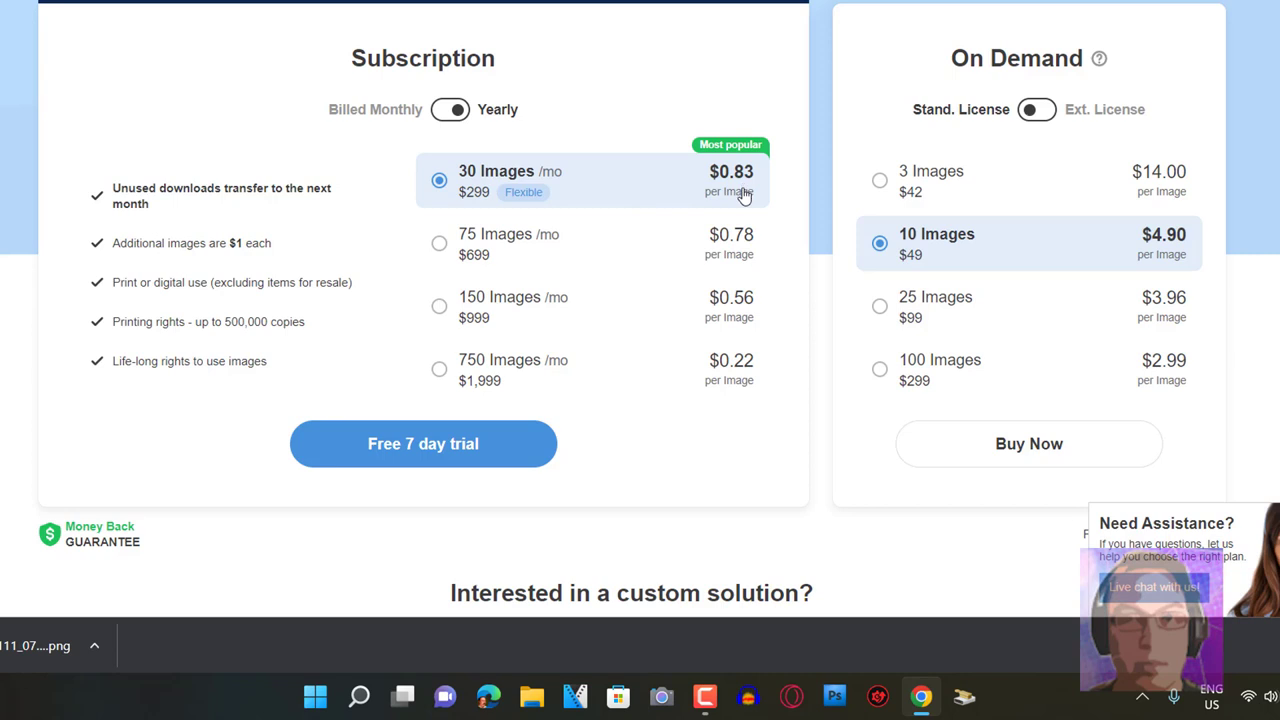
{"action": "left_click", "coordinate": [443, 112]}
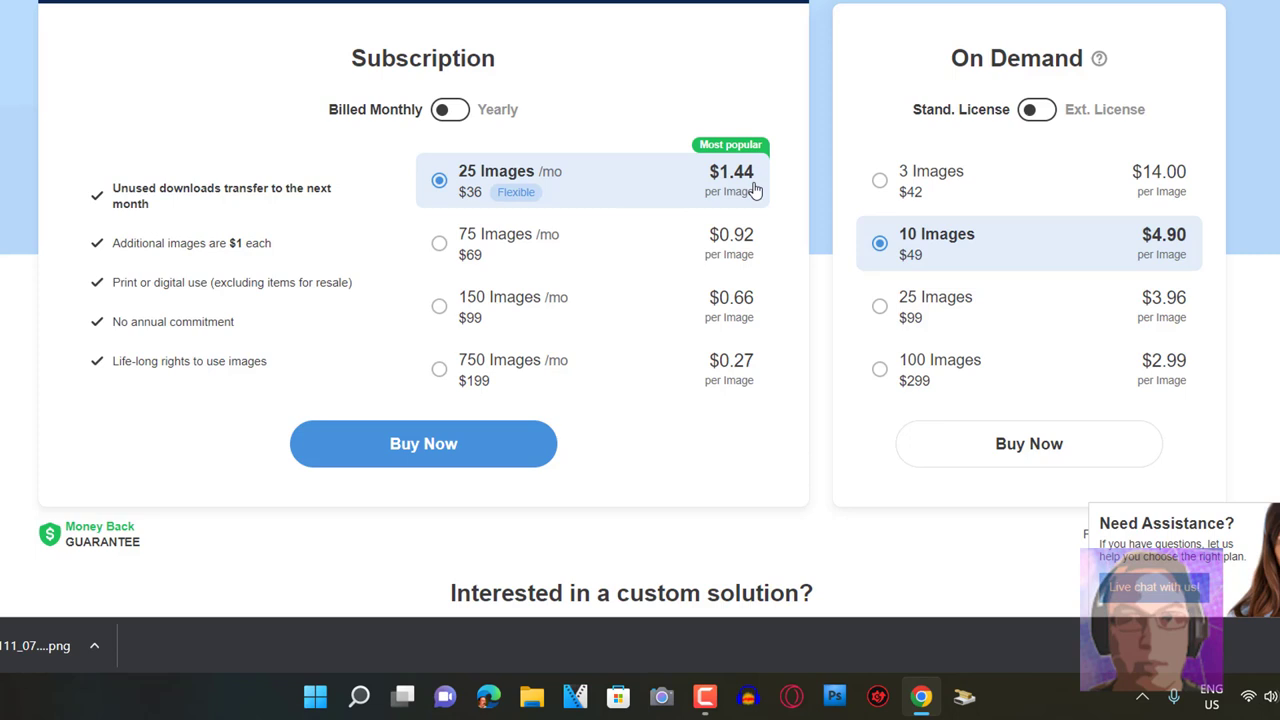
{"action": "left_click", "coordinate": [500, 257]}
{"action": "left_click", "coordinate": [497, 308]}
{"action": "left_click", "coordinate": [488, 376]}
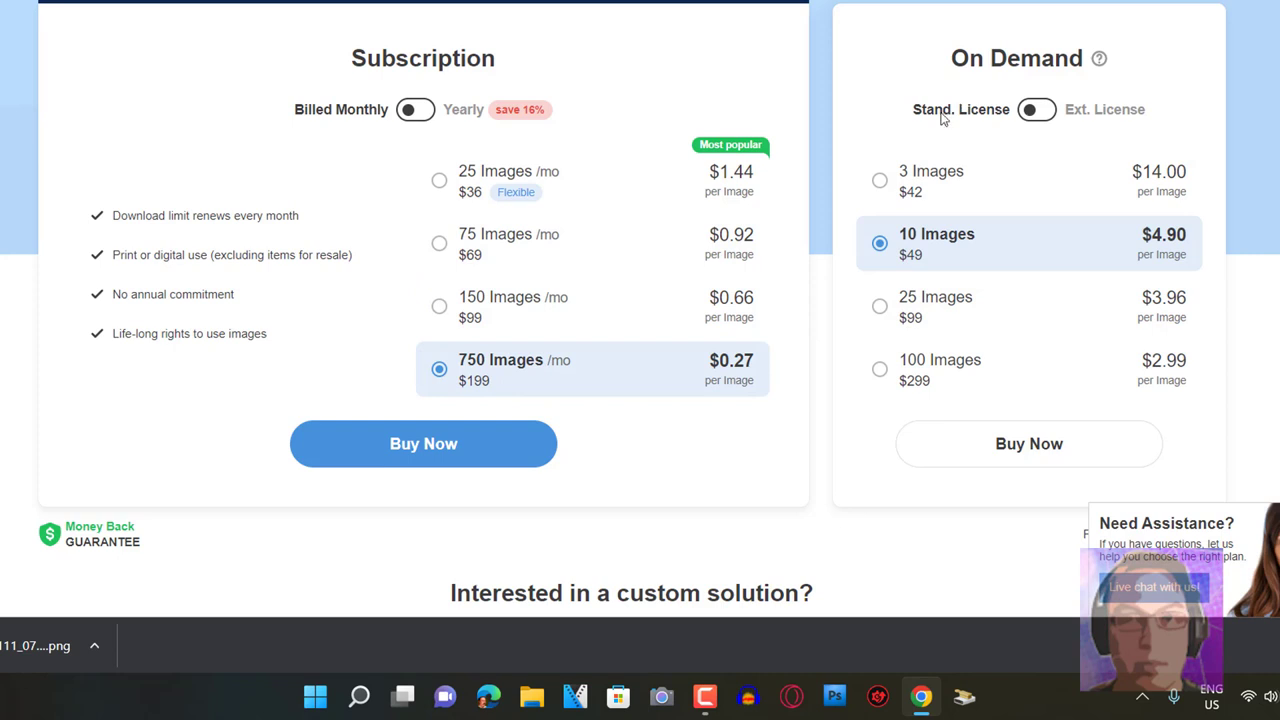
Switch on-demand images to Ext. License, with packs from $89 to $1,599.
{"action": "left_click", "coordinate": [1040, 112]}
{"action": "mouse_move", "coordinate": [1099, 59]}
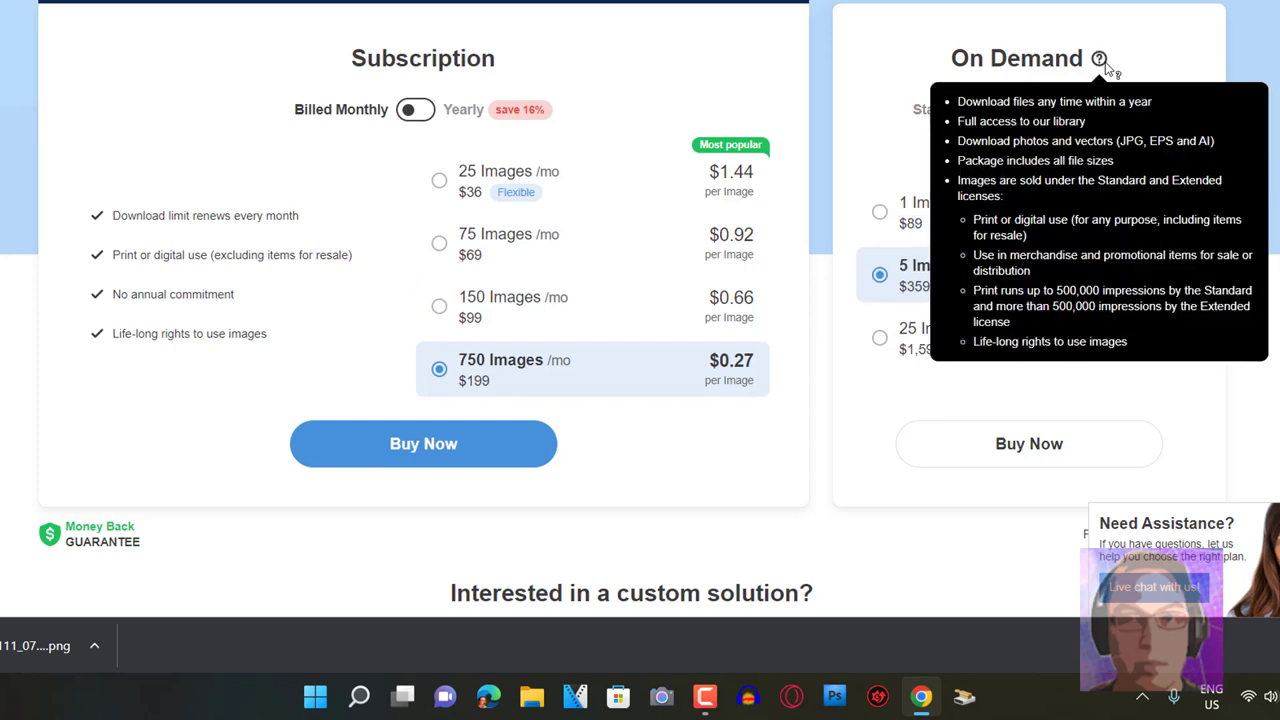
{"action": "scroll", "coordinate": [775, 330], "scroll_direction": "down", "scroll_amount": 4}
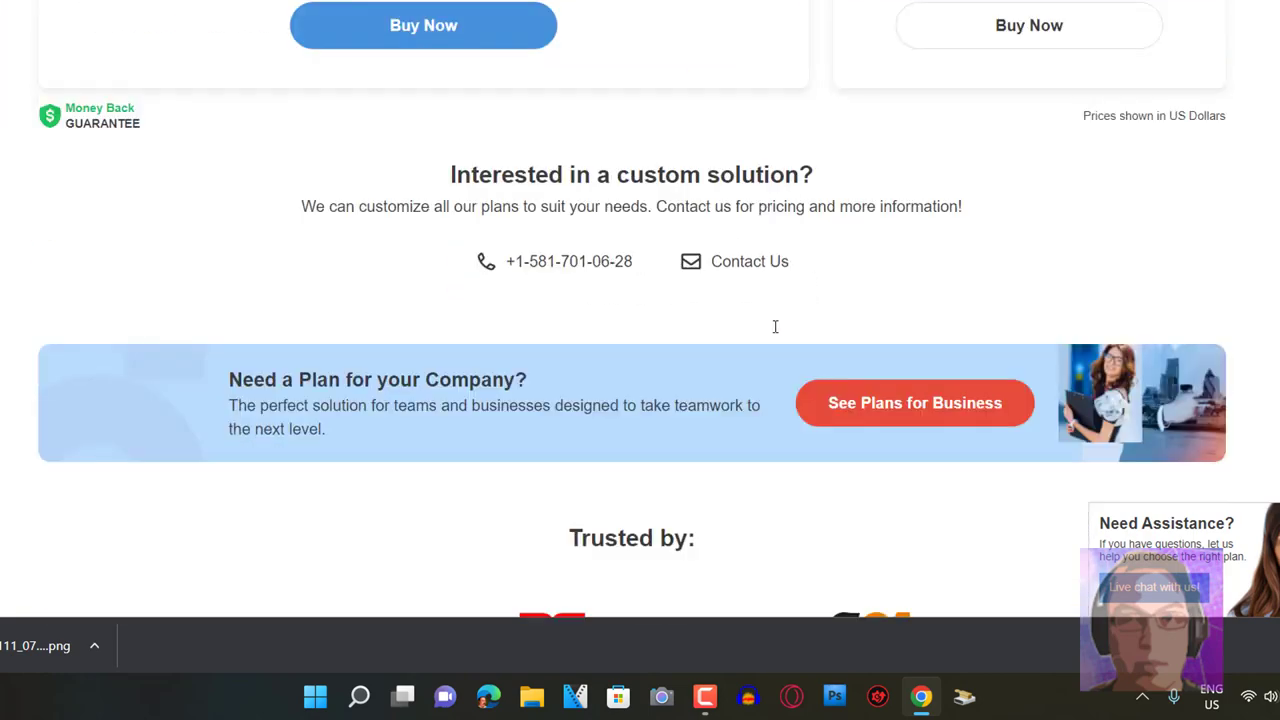
{"action": "scroll", "coordinate": [775, 326], "scroll_direction": "down", "scroll_amount": 1}
{"action": "scroll", "coordinate": [1013, 246], "scroll_direction": "up", "scroll_amount": 6}
{"action": "scroll", "coordinate": [711, 317], "scroll_direction": "up", "scroll_amount": 1}
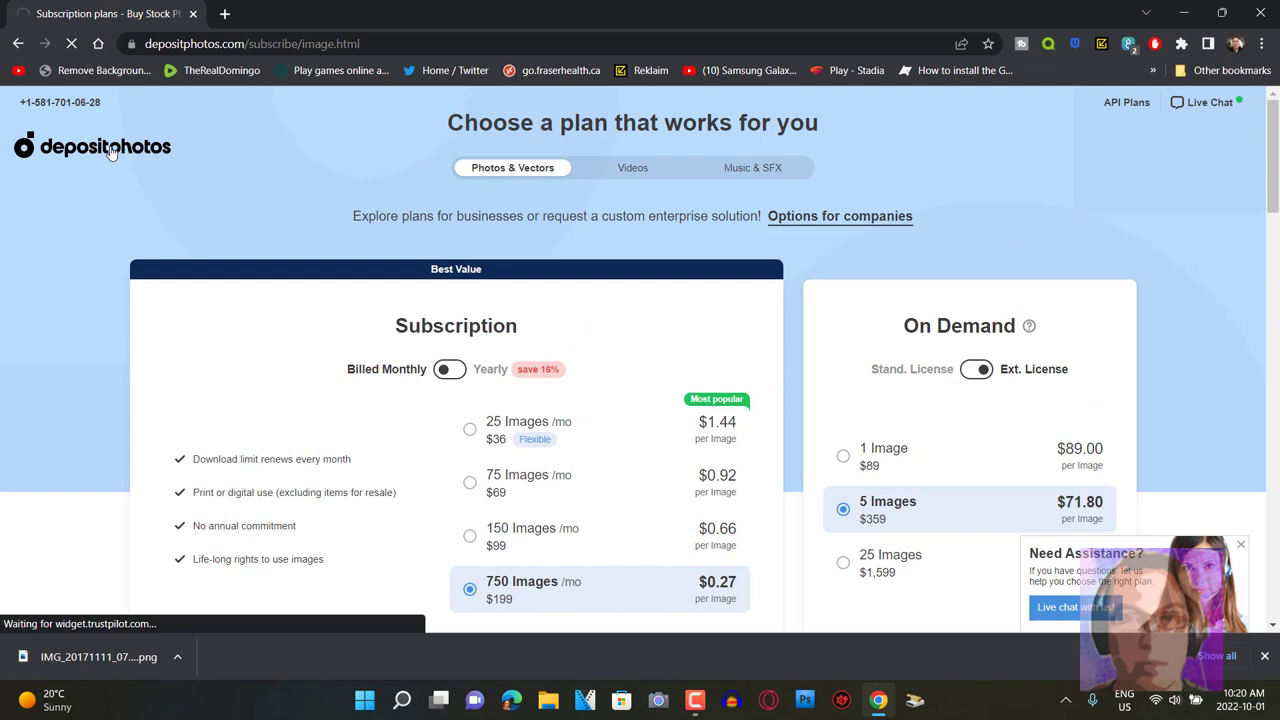
Return to the Depositphotos home page and open Free Background Remover under Tools.
{"action": "left_click", "coordinate": [112, 150]}
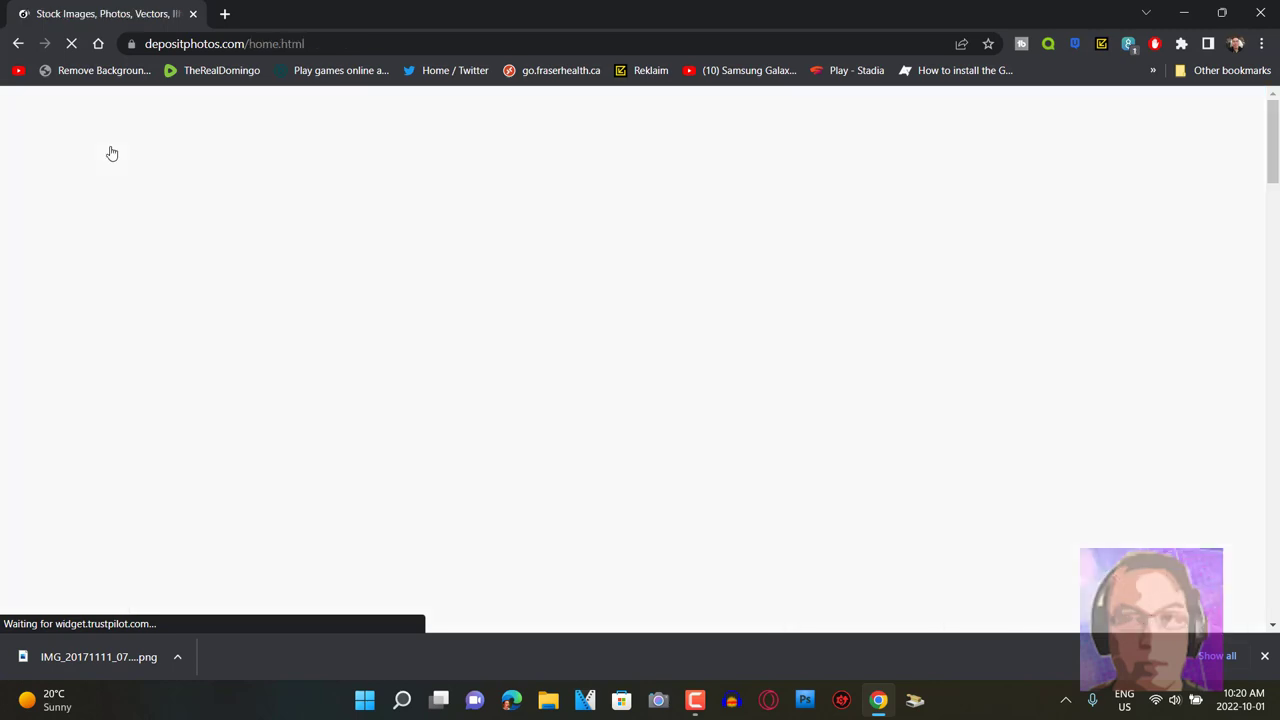
{"action": "scroll", "coordinate": [140, 345], "scroll_direction": "down", "scroll_amount": 2}
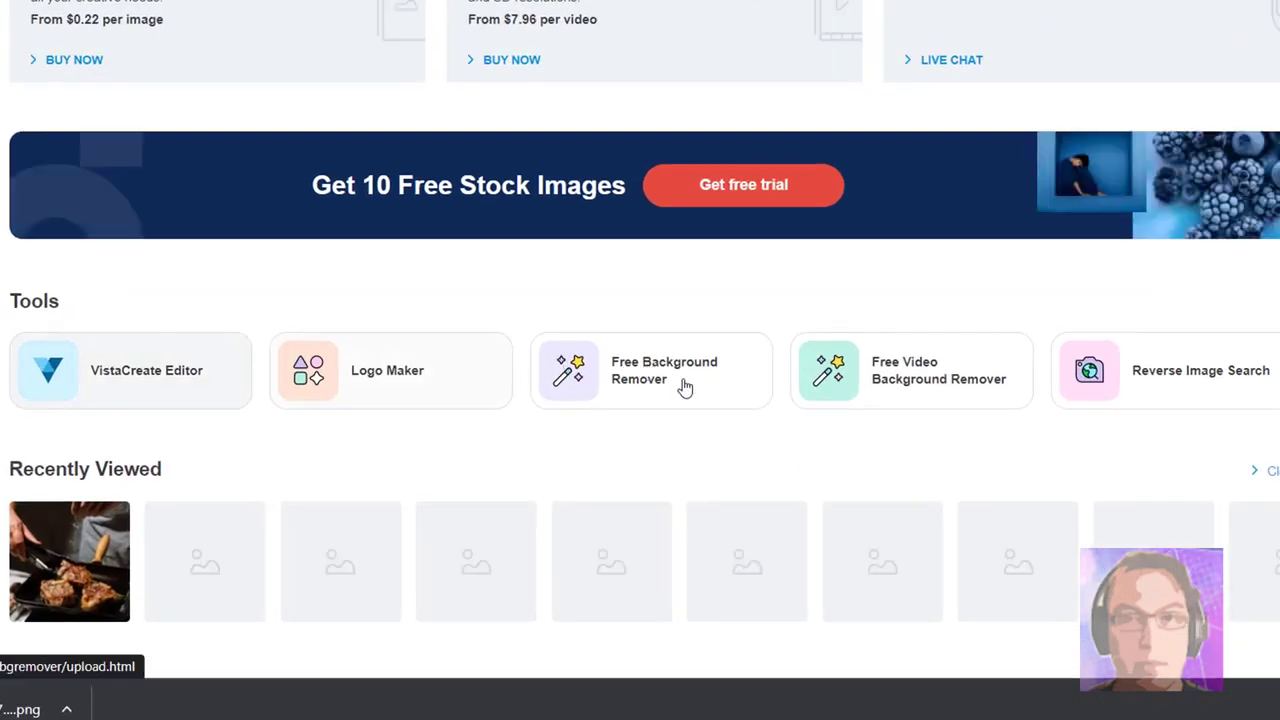
{"action": "left_click", "coordinate": [685, 387]}
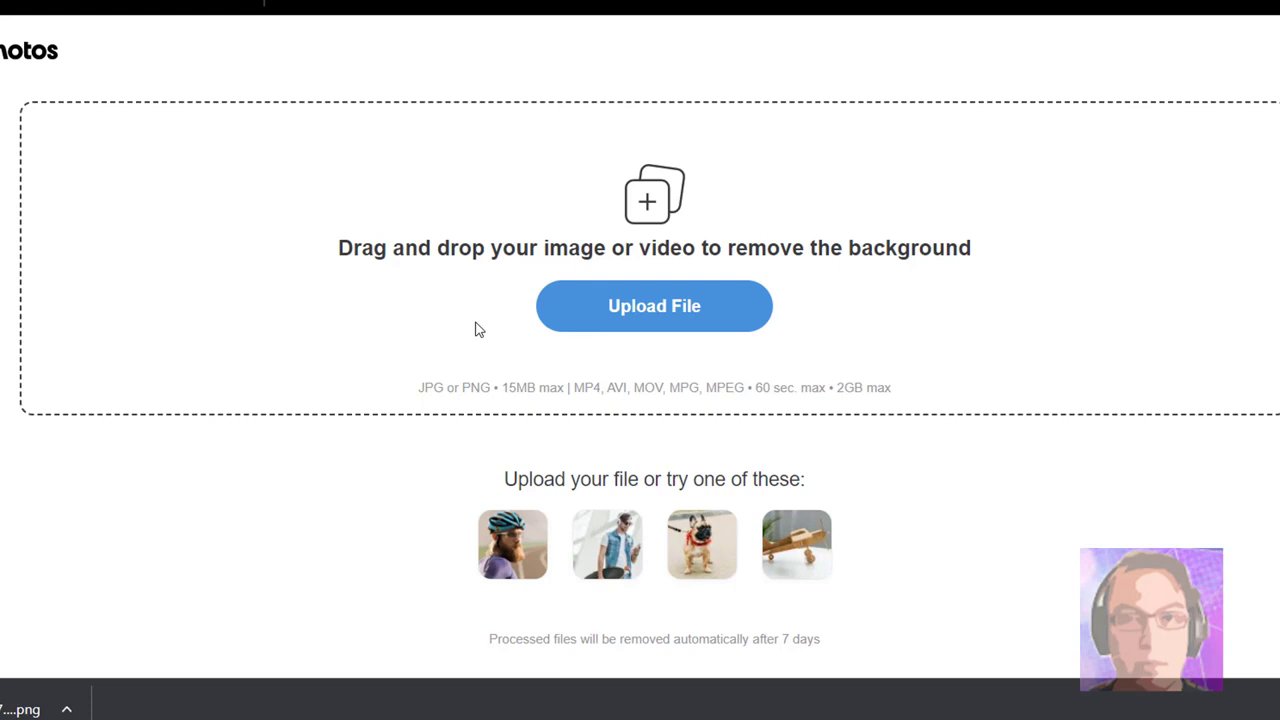
Upload the photo 2015-04-11_19.03.33 from Camera Roll for background removal.
{"action": "left_click", "coordinate": [672, 320]}
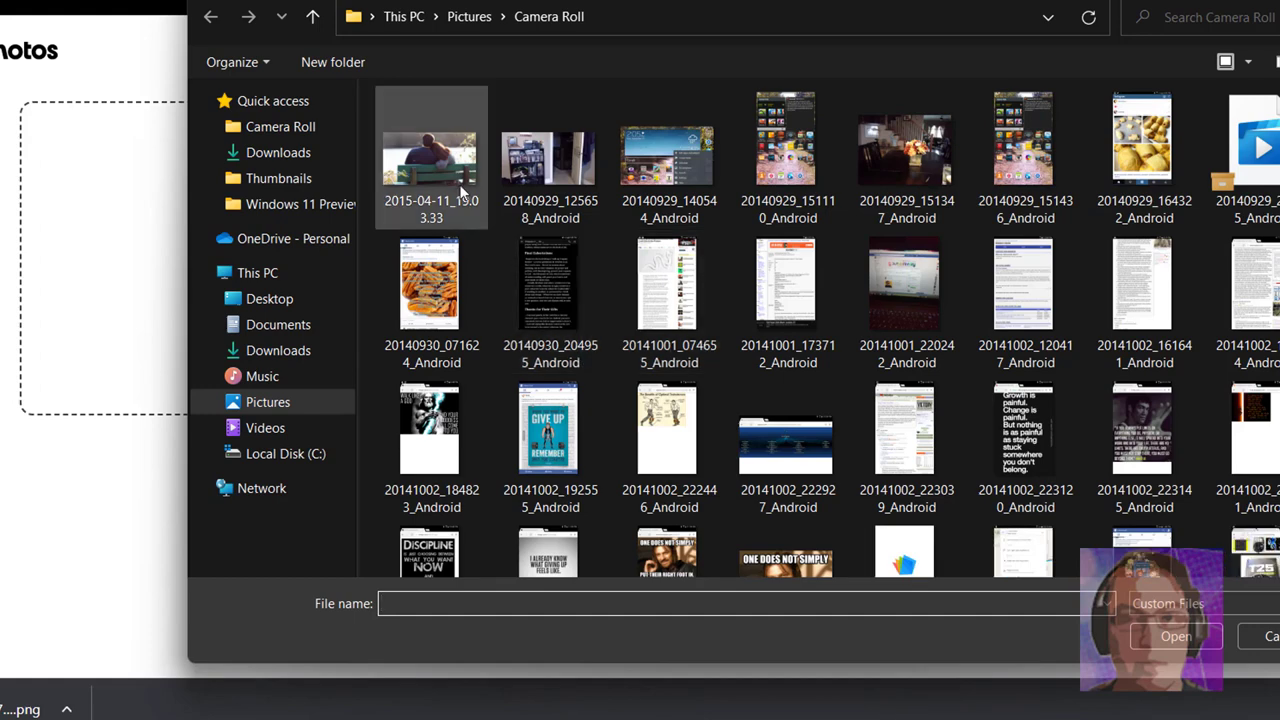
{"action": "left_click", "coordinate": [430, 160]}
{"action": "left_click", "coordinate": [1184, 640]}
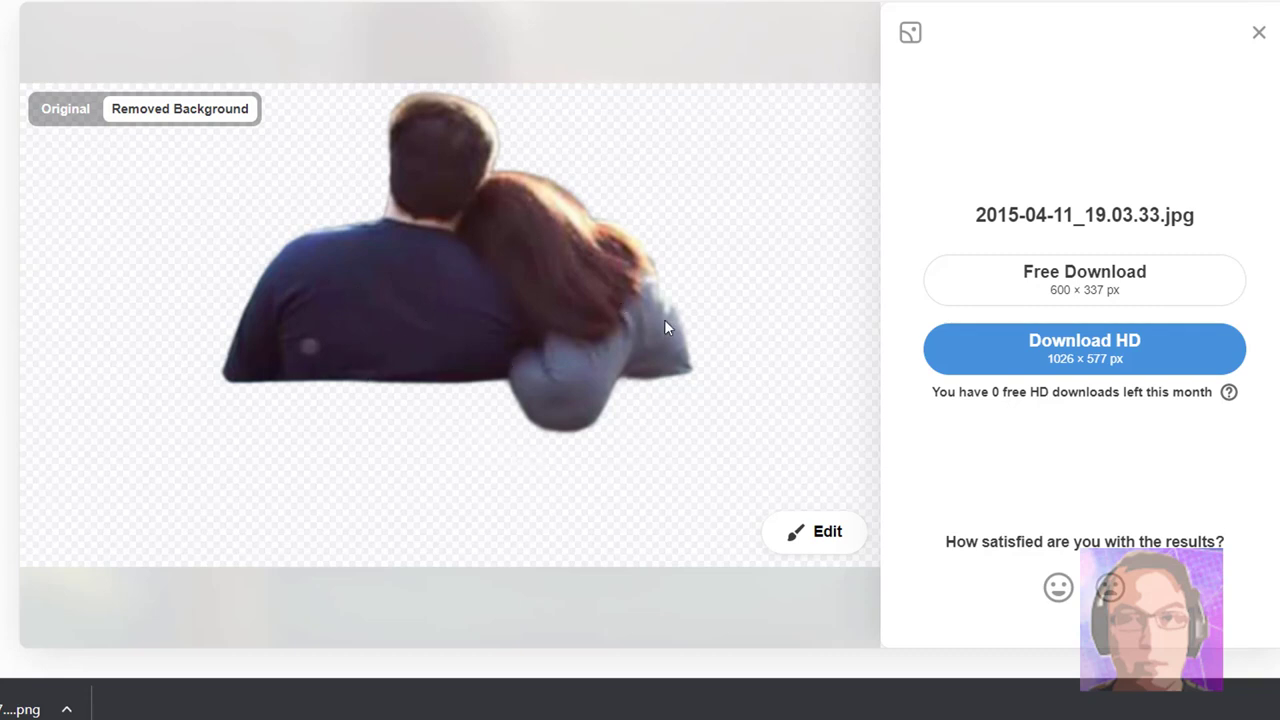
In the editor, use the Restore brush to bring back the bench beneath the couple.
{"action": "left_click", "coordinate": [802, 538]}
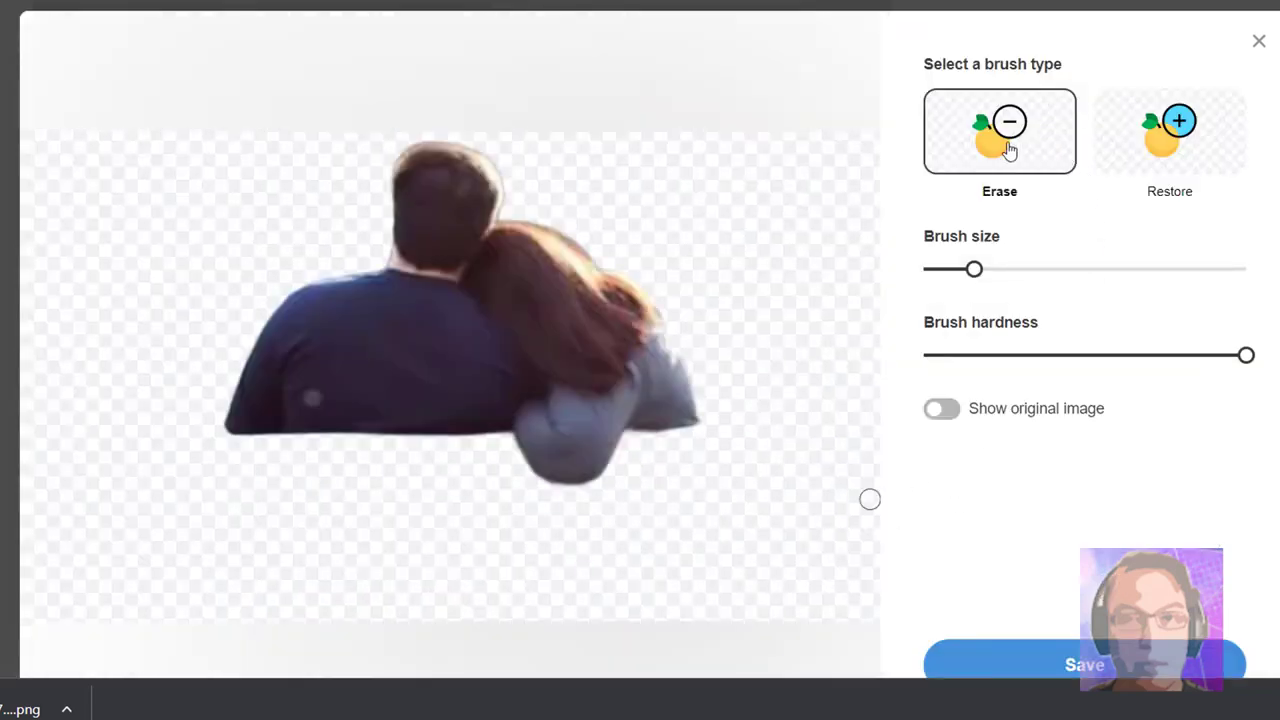
{"action": "left_click", "coordinate": [1163, 158]}
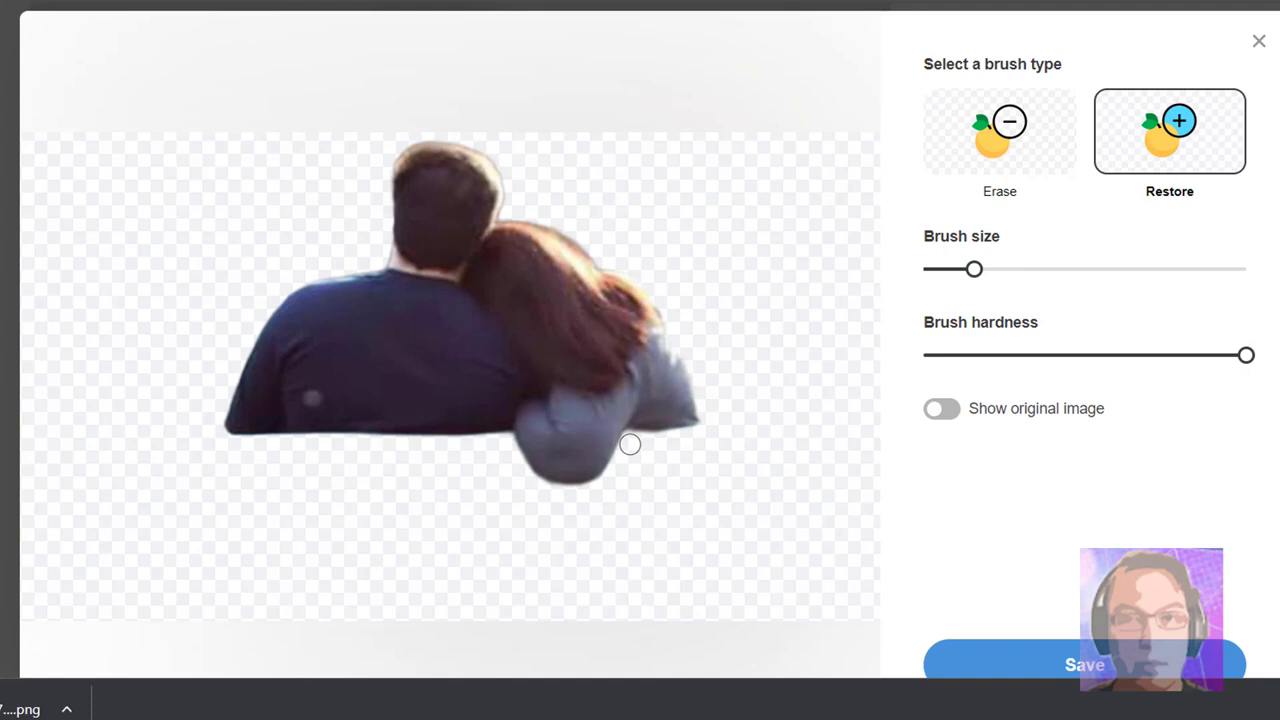
{"action": "mouse_move", "coordinate": [630, 444]}
{"action": "left_mouse_down"}
{"action": "mouse_move", "coordinate": [698, 436]}
{"action": "mouse_move", "coordinate": [748, 522]}
{"action": "mouse_move", "coordinate": [645, 449]}
{"action": "mouse_move", "coordinate": [677, 449]}
{"action": "mouse_move", "coordinate": [320, 475]}
{"action": "left_mouse_up"}
{"action": "left_click_drag", "start_coordinate": [974, 269], "coordinate": [1140, 275]}
{"action": "mouse_move", "coordinate": [640, 512]}
{"action": "left_mouse_down"}
{"action": "mouse_move", "coordinate": [717, 491]}
{"action": "mouse_move", "coordinate": [711, 516]}
{"action": "mouse_move", "coordinate": [477, 503]}
{"action": "mouse_move", "coordinate": [511, 466]}
{"action": "mouse_move", "coordinate": [320, 460]}
{"action": "mouse_move", "coordinate": [363, 523]}
{"action": "mouse_move", "coordinate": [340, 486]}
{"action": "mouse_move", "coordinate": [263, 457]}
{"action": "mouse_move", "coordinate": [238, 481]}
{"action": "mouse_move", "coordinate": [240, 523]}
{"action": "mouse_move", "coordinate": [383, 517]}
{"action": "mouse_move", "coordinate": [695, 538]}
{"action": "mouse_move", "coordinate": [711, 591]}
{"action": "mouse_move", "coordinate": [302, 606]}
{"action": "mouse_move", "coordinate": [411, 569]}
{"action": "mouse_move", "coordinate": [208, 550]}
{"action": "mouse_move", "coordinate": [263, 657]}
{"action": "mouse_move", "coordinate": [169, 614]}
{"action": "mouse_move", "coordinate": [177, 523]}
{"action": "mouse_move", "coordinate": [207, 463]}
{"action": "mouse_move", "coordinate": [157, 523]}
{"action": "mouse_move", "coordinate": [147, 634]}
{"action": "left_mouse_up"}
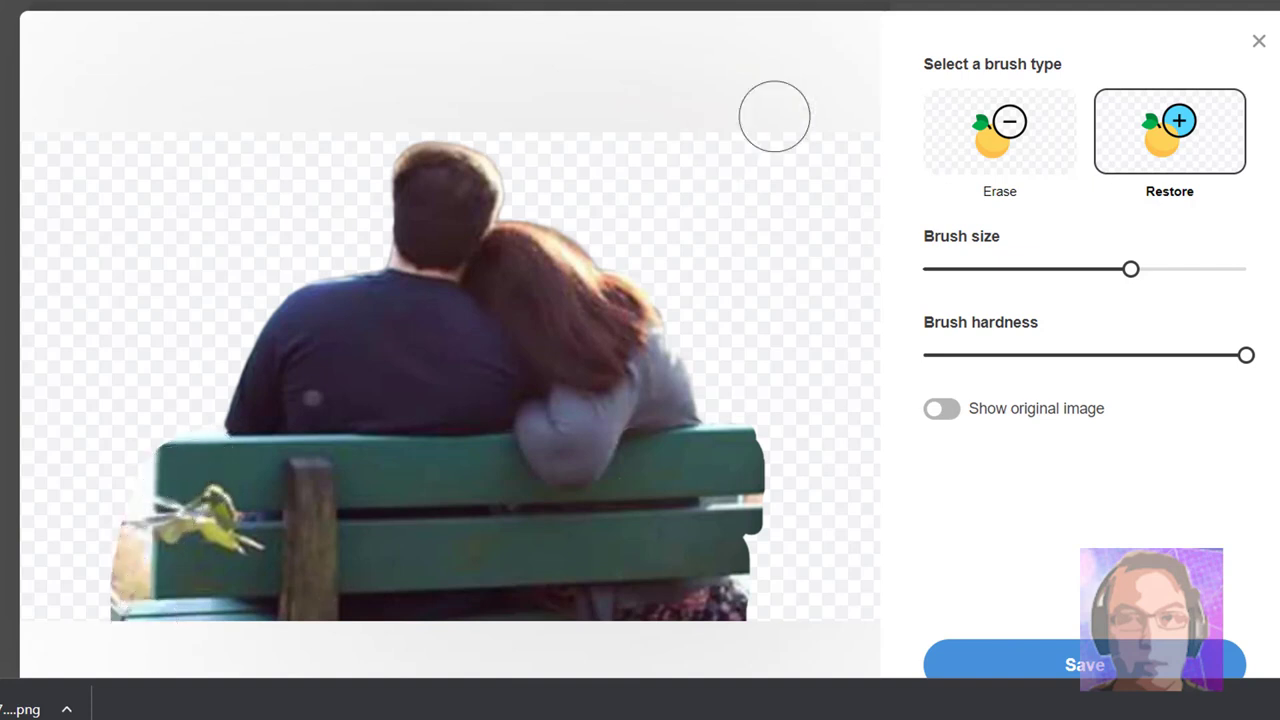
Erase the leftover background left of the bench and save the cutout as PNG.
{"action": "left_click", "coordinate": [1000, 131]}
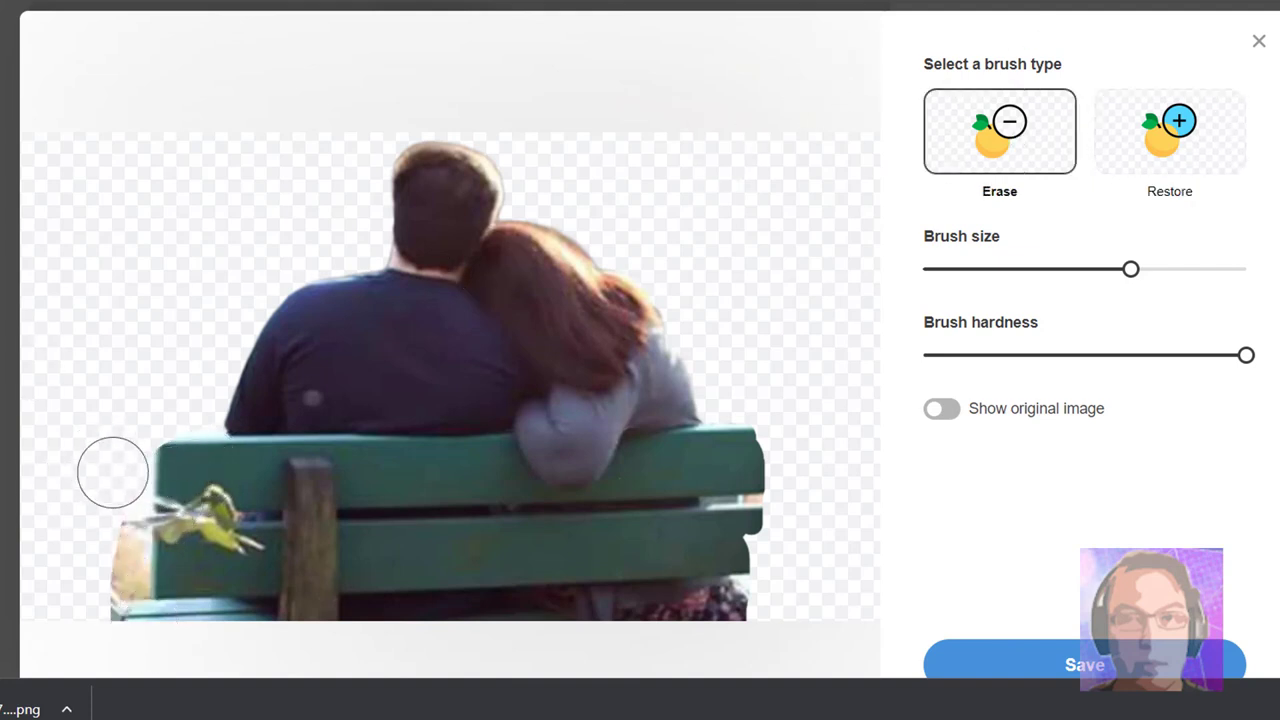
{"action": "left_click_drag", "start_coordinate": [113, 472], "coordinate": [124, 630]}
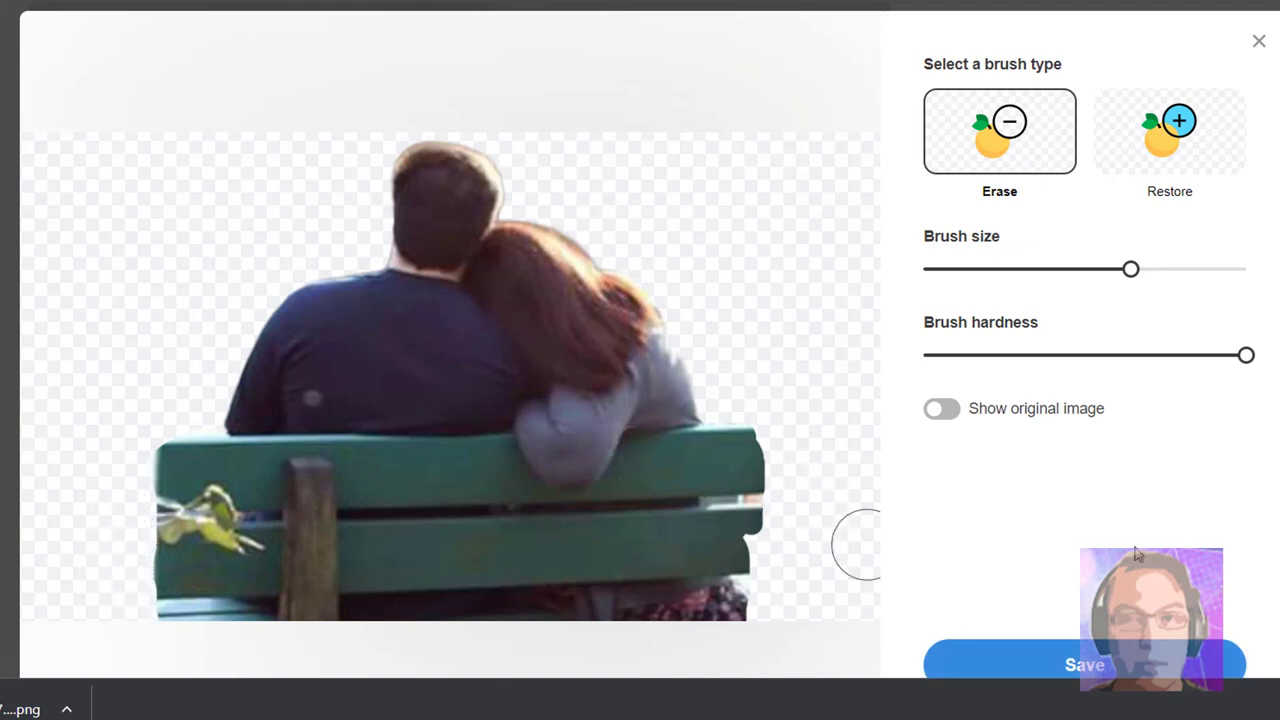
{"action": "left_click", "coordinate": [1087, 666]}
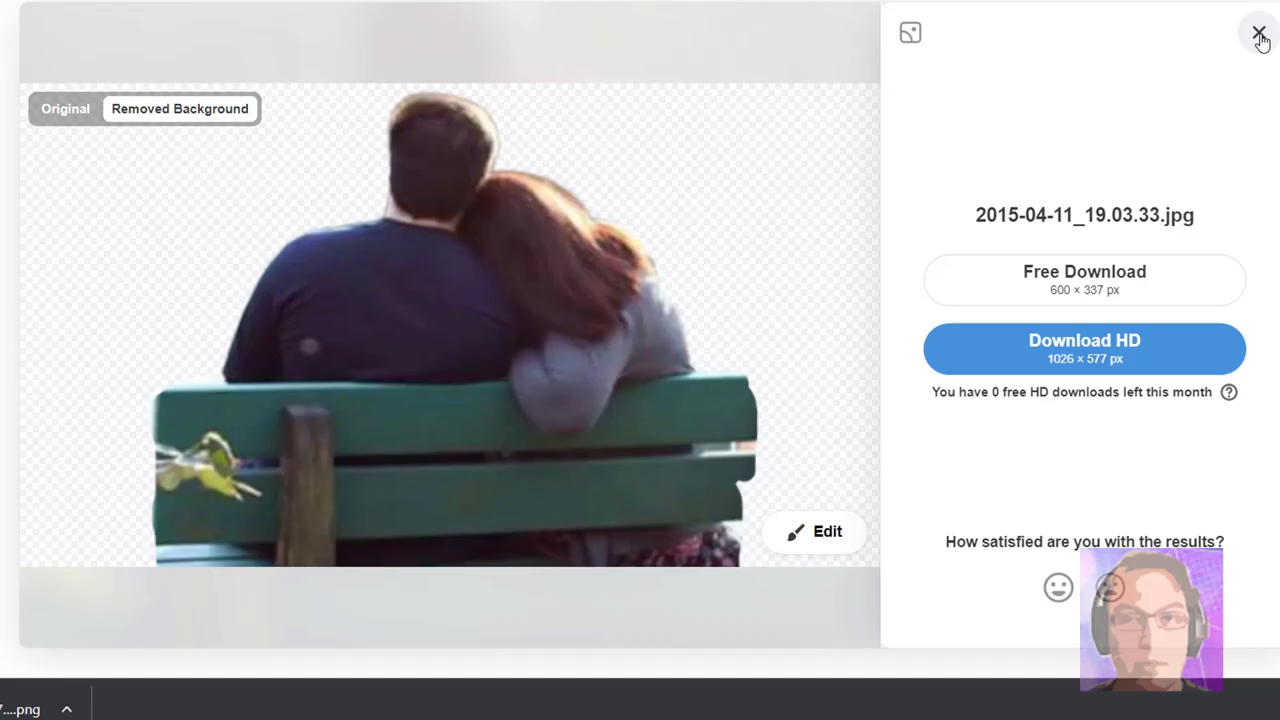
Close the photo result and open Free Video Background Remover from Tools.
{"action": "left_click", "coordinate": [1259, 35]}
{"action": "scroll", "coordinate": [489, 181], "scroll_direction": "up", "scroll_amount": 5}
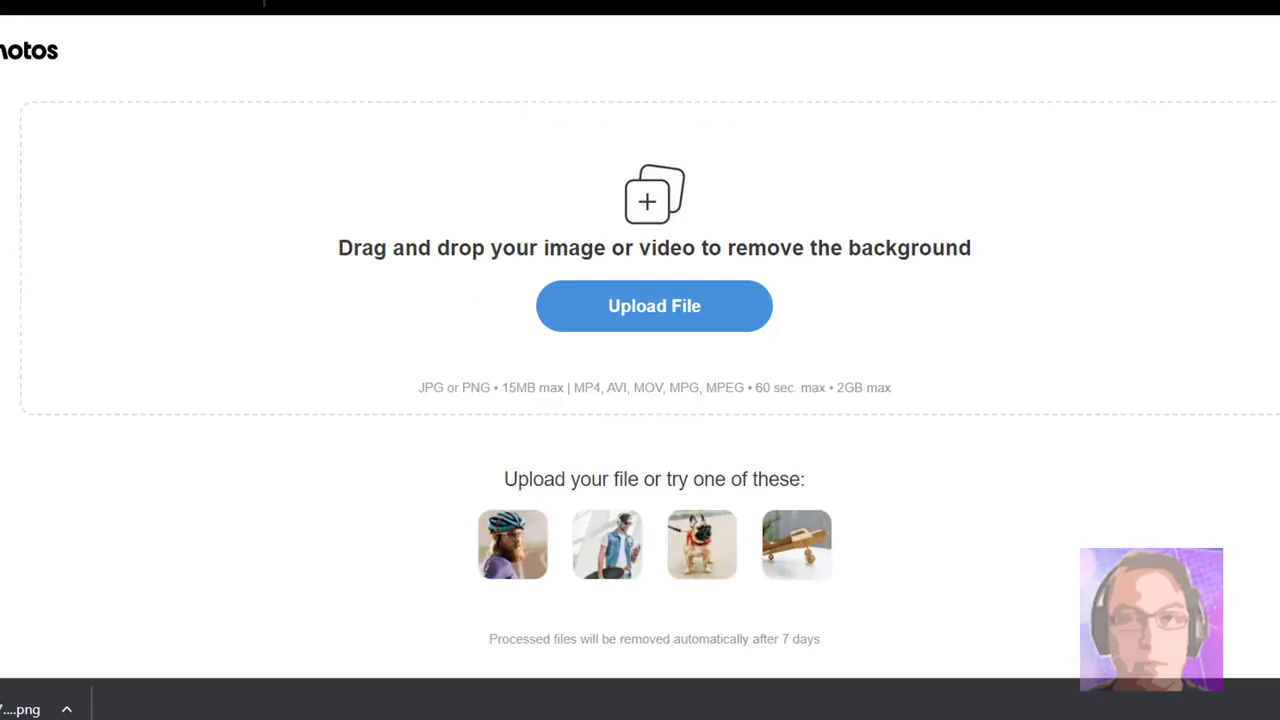
{"action": "scroll", "coordinate": [229, 409], "scroll_direction": "down", "scroll_amount": 10}
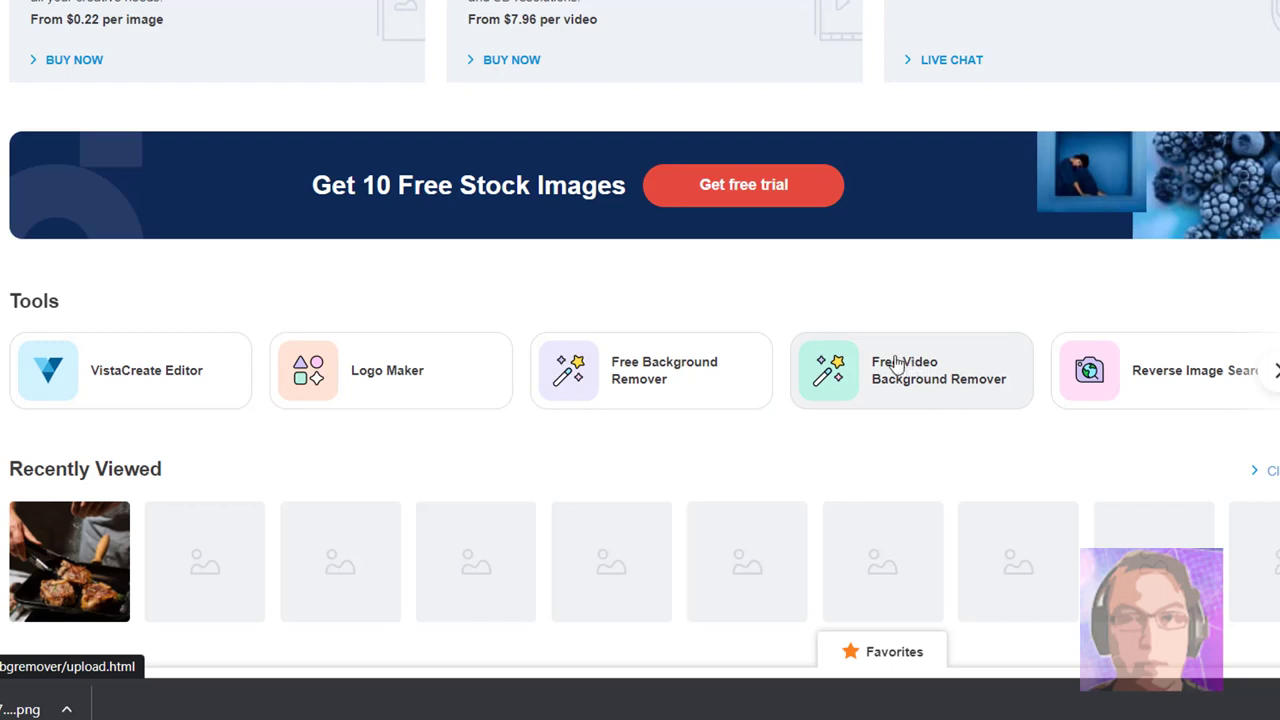
{"action": "left_click", "coordinate": [897, 364]}
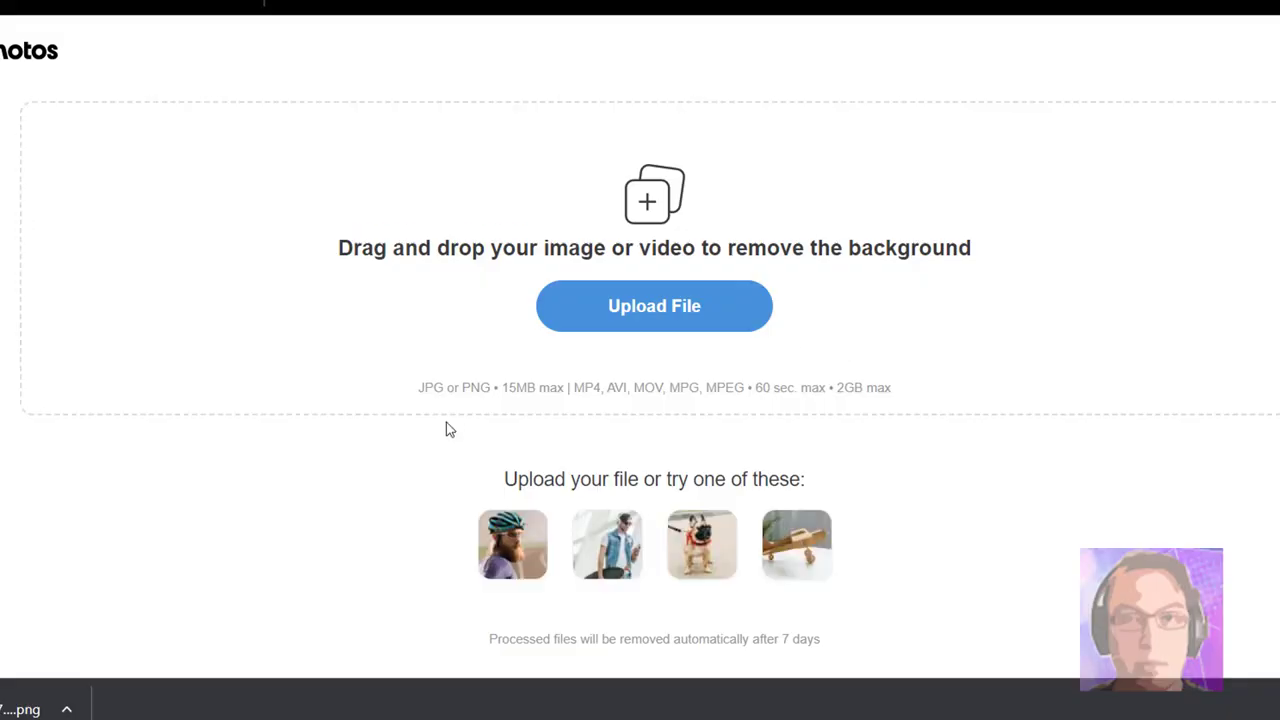
{"action": "scroll", "coordinate": [443, 430], "scroll_direction": "down", "scroll_amount": 2}
{"action": "scroll", "coordinate": [380, 443], "scroll_direction": "up", "scroll_amount": 1}
{"action": "scroll", "coordinate": [380, 443], "scroll_direction": "up", "scroll_amount": 1}
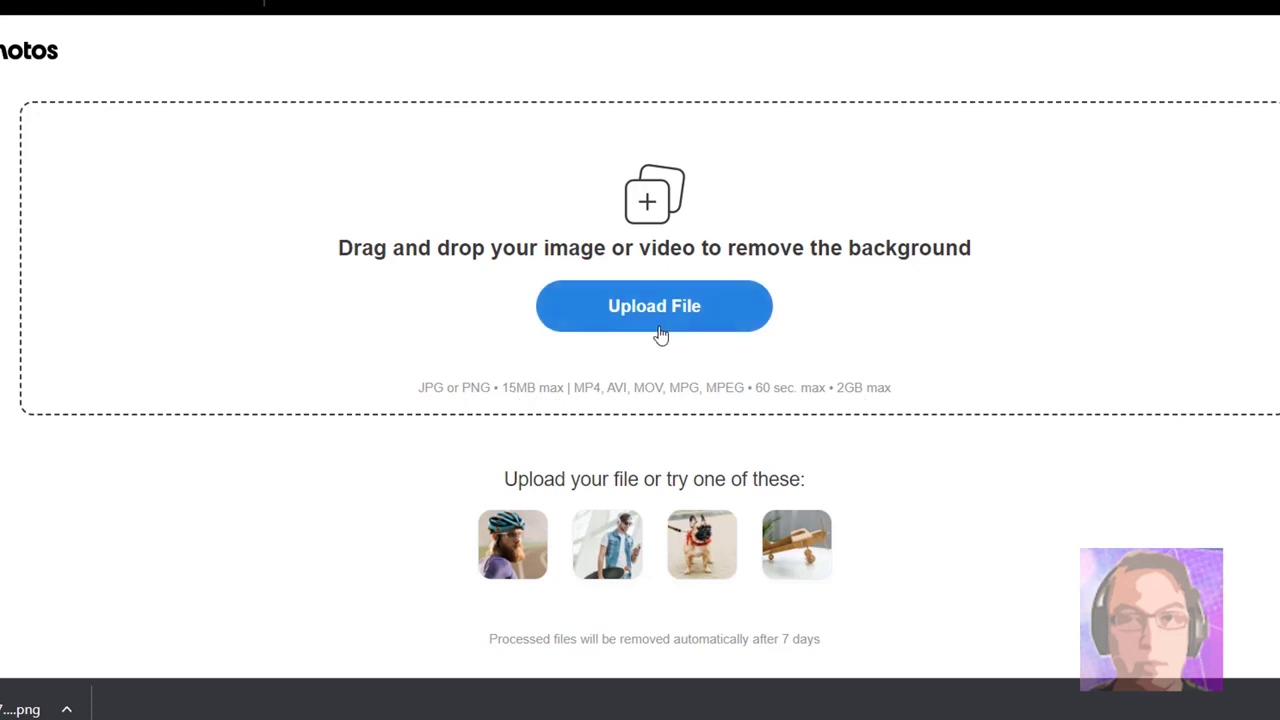
Upload the webcam video WIN_20220822_18_37_36_Pro.mp4 from Camera Roll.
{"action": "left_click", "coordinate": [533, 375]}
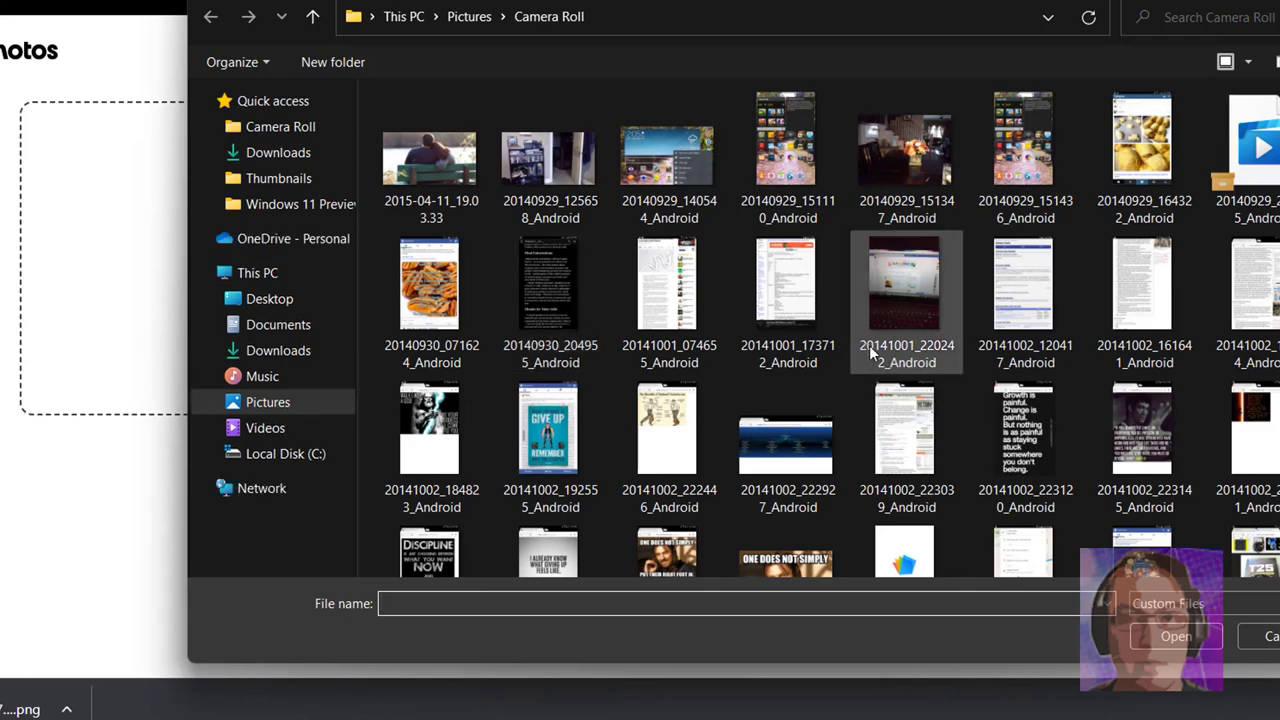
{"action": "scroll", "coordinate": [871, 363], "scroll_direction": "down", "scroll_amount": 10}
{"action": "scroll", "coordinate": [1100, 400], "scroll_direction": "down", "scroll_amount": 10}
{"action": "scroll", "coordinate": [1277, 453], "scroll_direction": "down", "scroll_amount": 10}
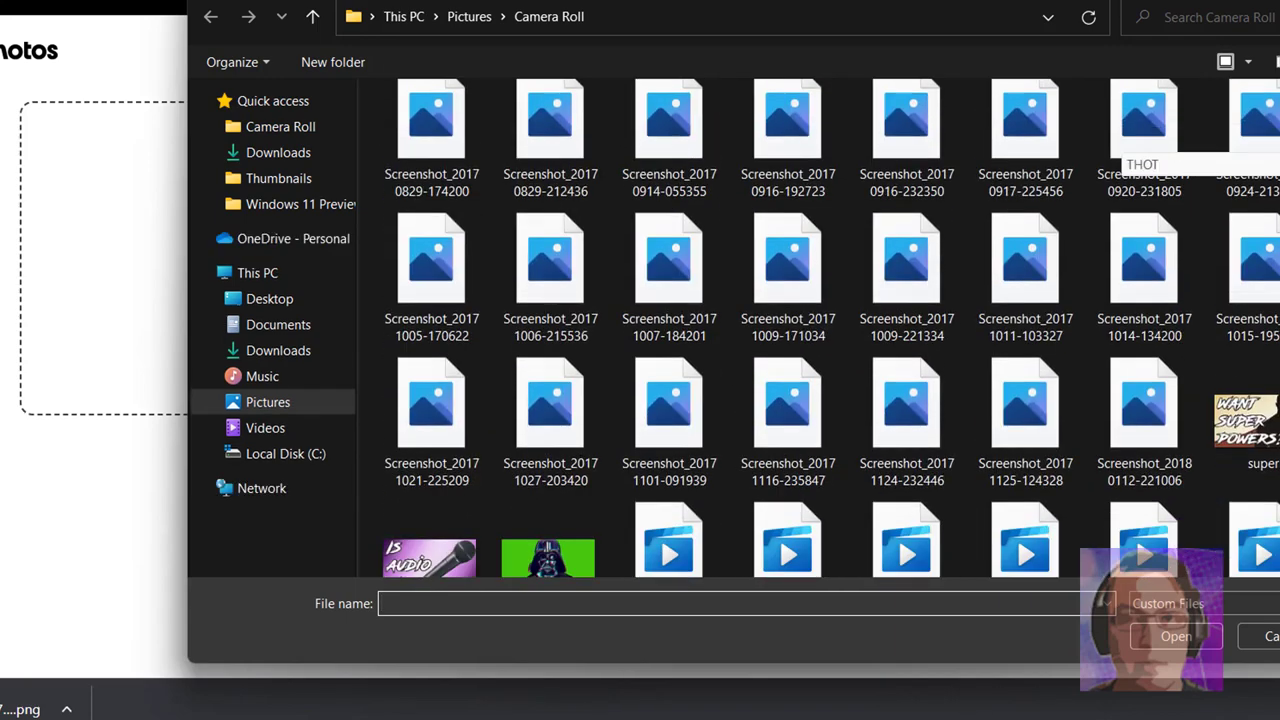
{"action": "scroll", "coordinate": [1277, 453], "scroll_direction": "down", "scroll_amount": 3}
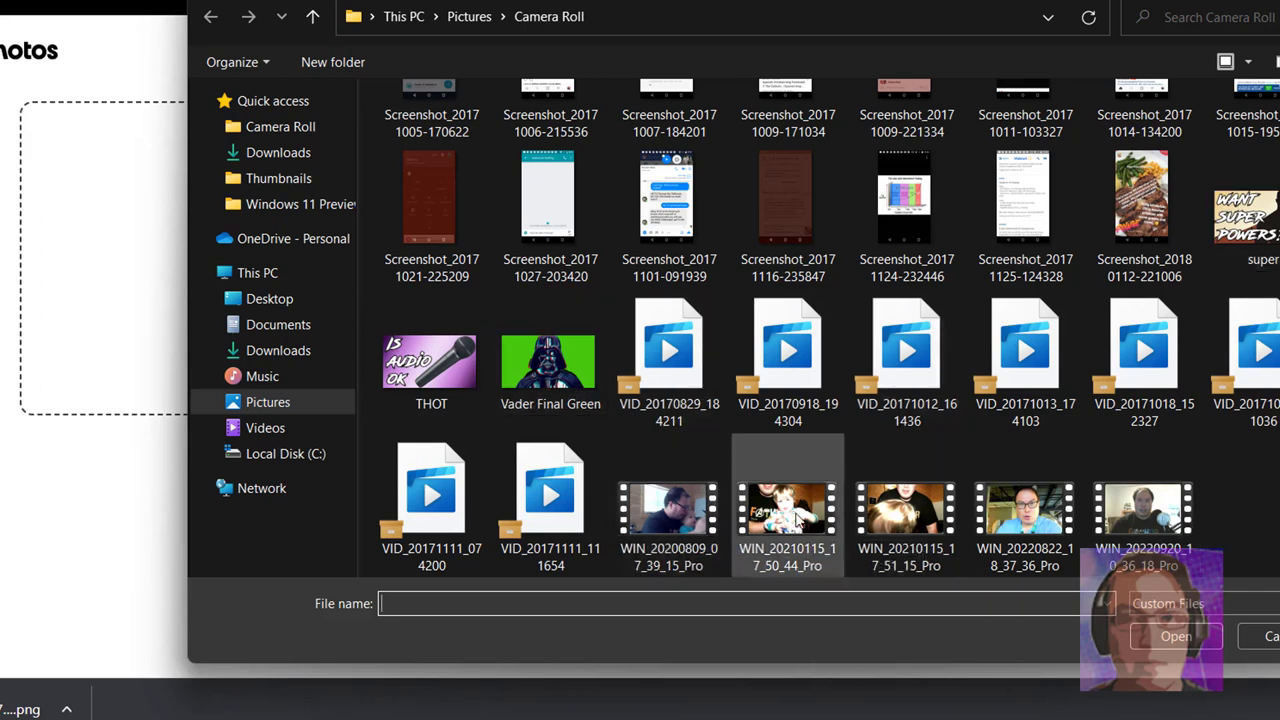
{"action": "double_click", "coordinate": [1048, 535]}
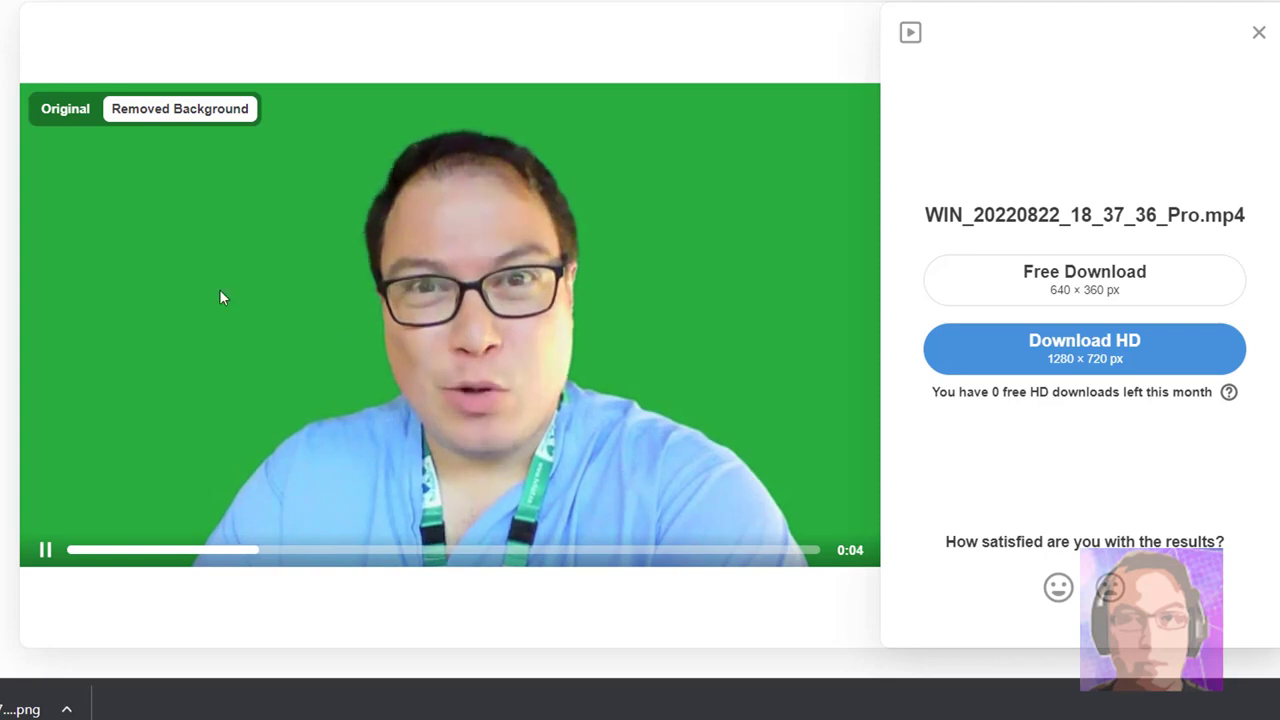
Compare the Original and Removed Background views, then submit a positive satisfaction rating.
{"action": "left_click", "coordinate": [68, 112]}
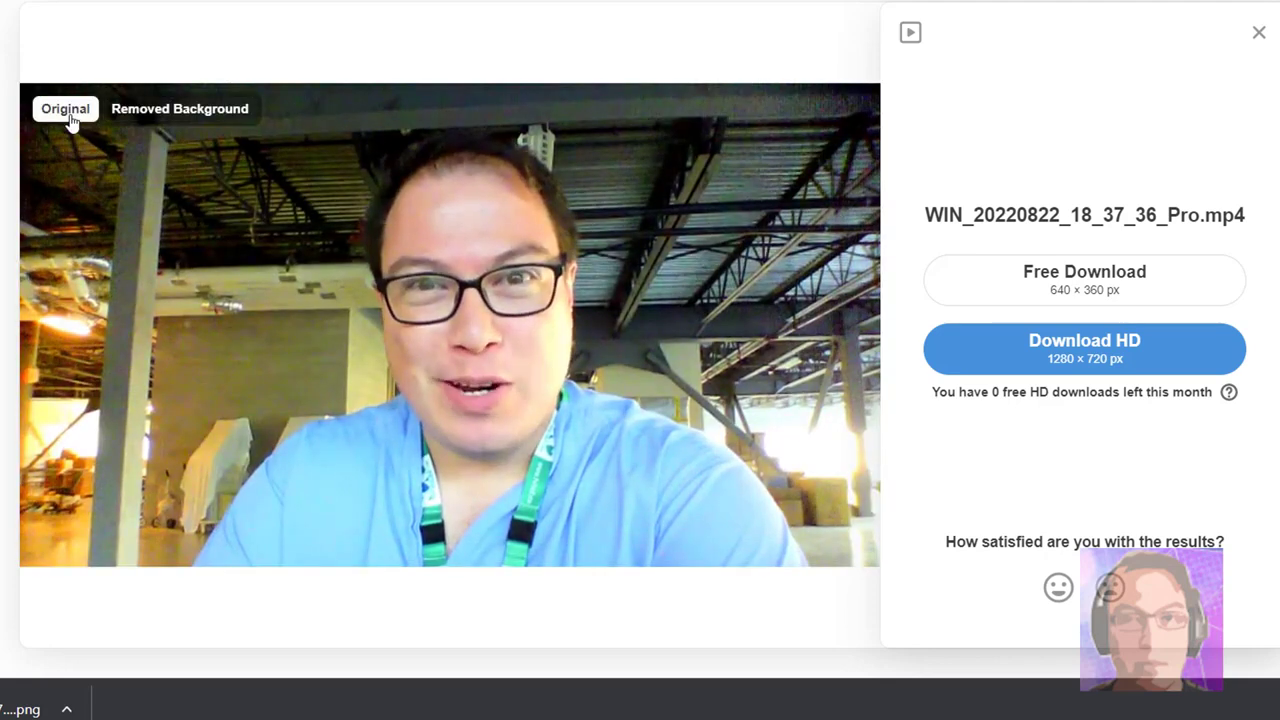
{"action": "left_click", "coordinate": [183, 121]}
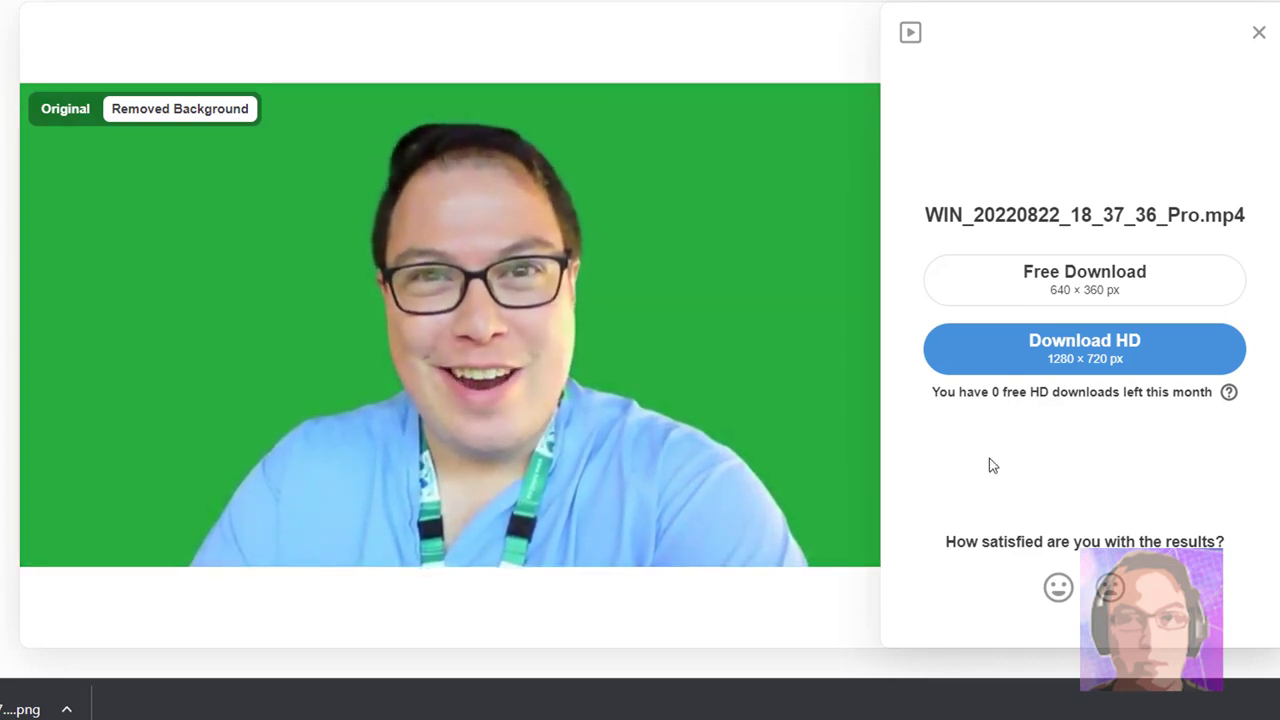
{"action": "left_click", "coordinate": [1059, 589]}
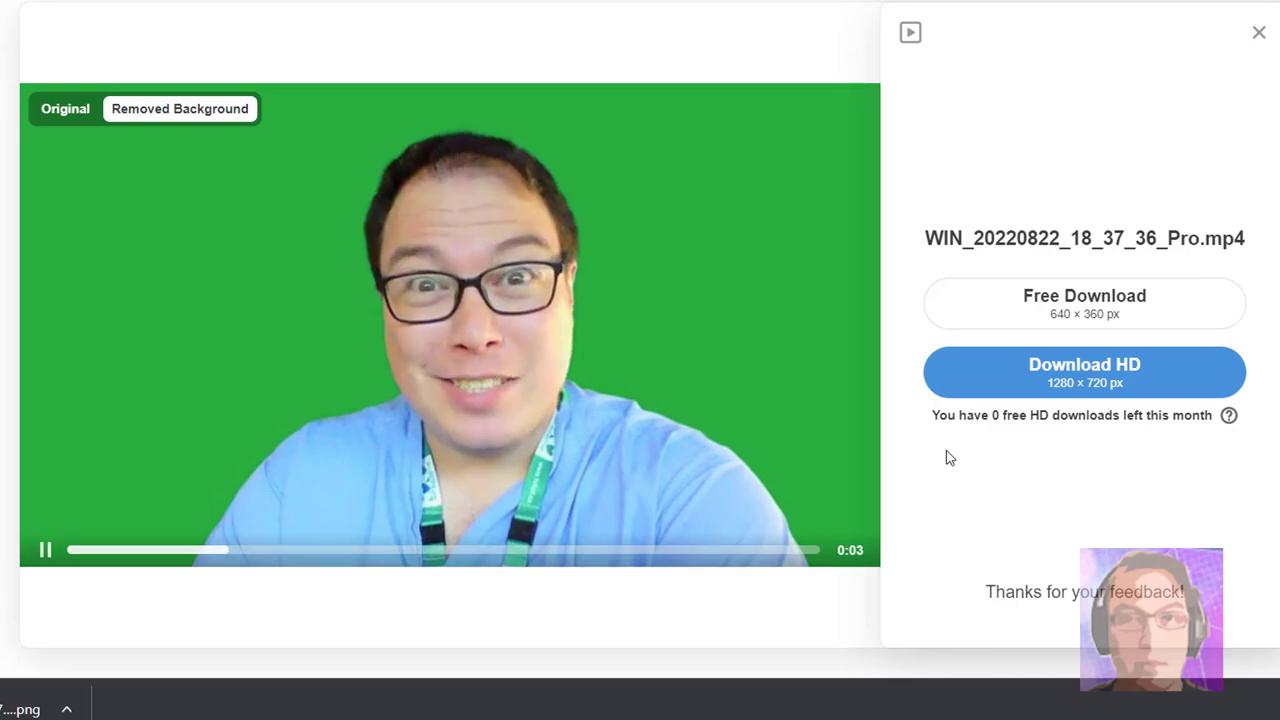
Close the video result and browse down the Depositphotos home page.
{"action": "left_click", "coordinate": [1259, 35]}
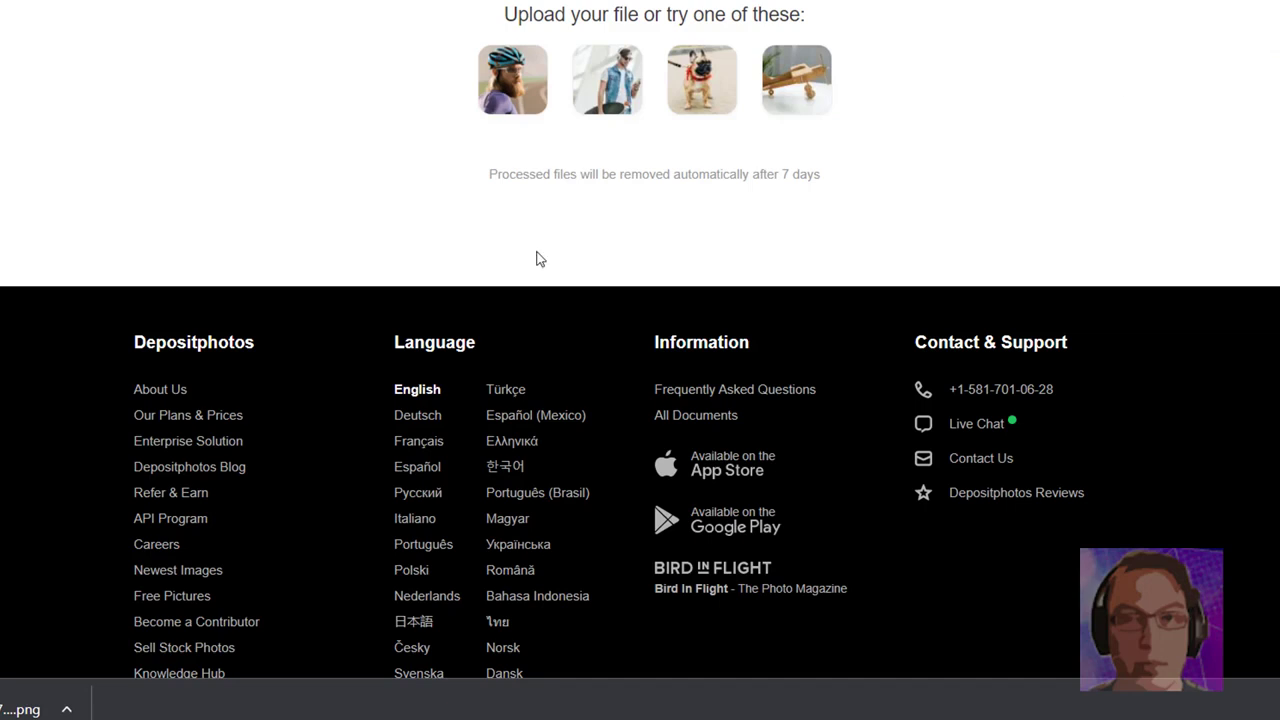
{"action": "scroll", "coordinate": [9, 171], "scroll_direction": "up", "scroll_amount": 5}
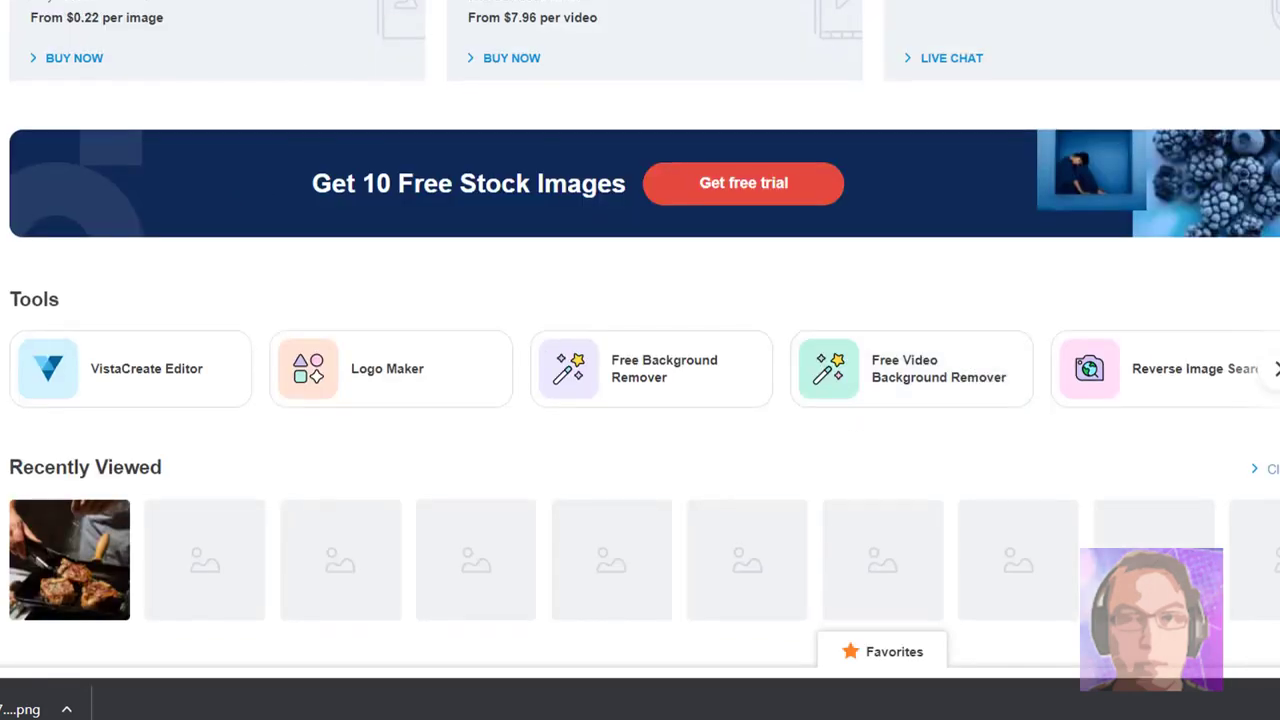
{"action": "scroll", "coordinate": [52, 372], "scroll_direction": "down", "scroll_amount": 1}
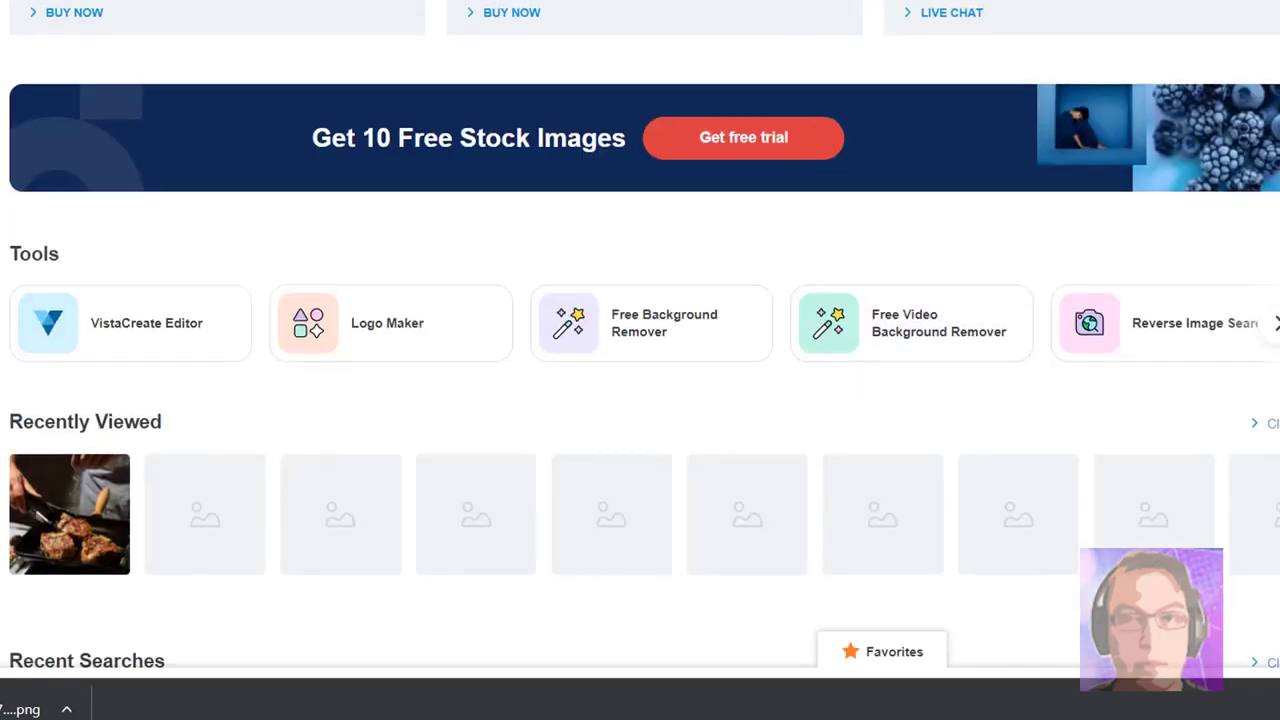
{"action": "scroll", "coordinate": [52, 372], "scroll_direction": "down", "scroll_amount": 3}
{"action": "scroll", "coordinate": [52, 372], "scroll_direction": "down", "scroll_amount": 5}
{"action": "scroll", "coordinate": [311, 383], "scroll_direction": "down", "scroll_amount": 1}
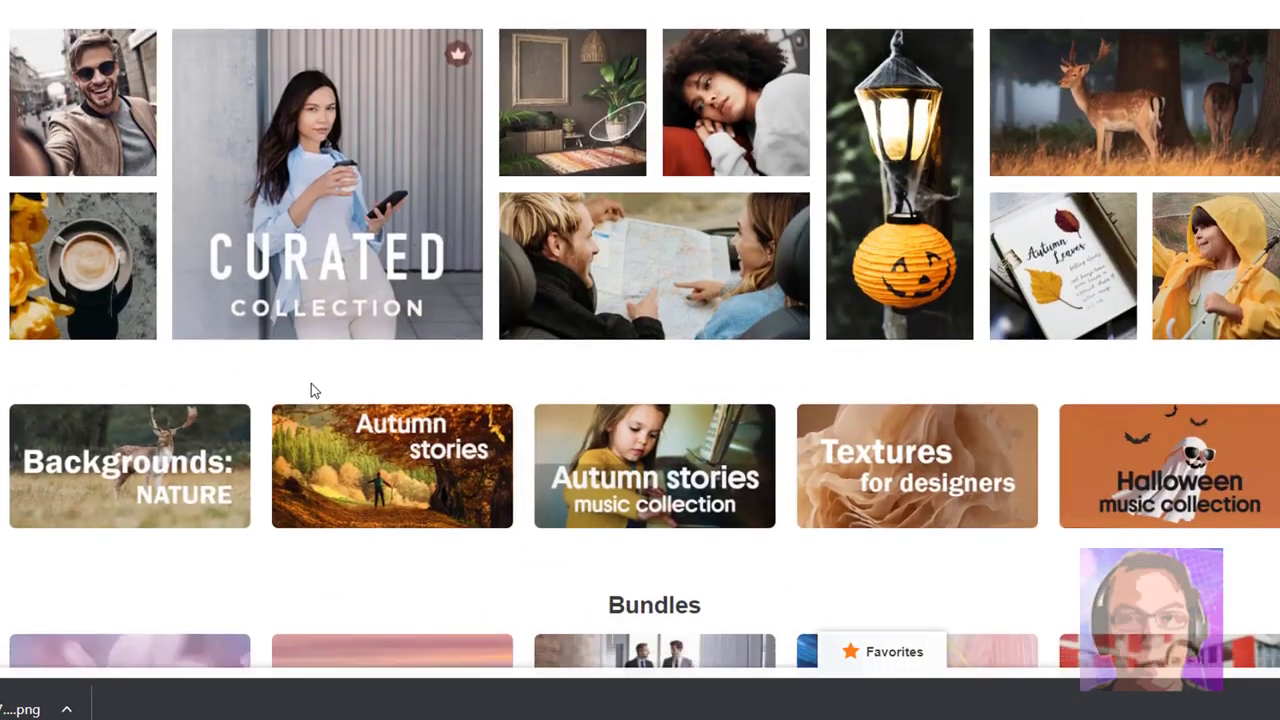
{"action": "scroll", "coordinate": [316, 383], "scroll_direction": "down", "scroll_amount": 2}
{"action": "scroll", "coordinate": [716, 372], "scroll_direction": "up", "scroll_amount": 3}
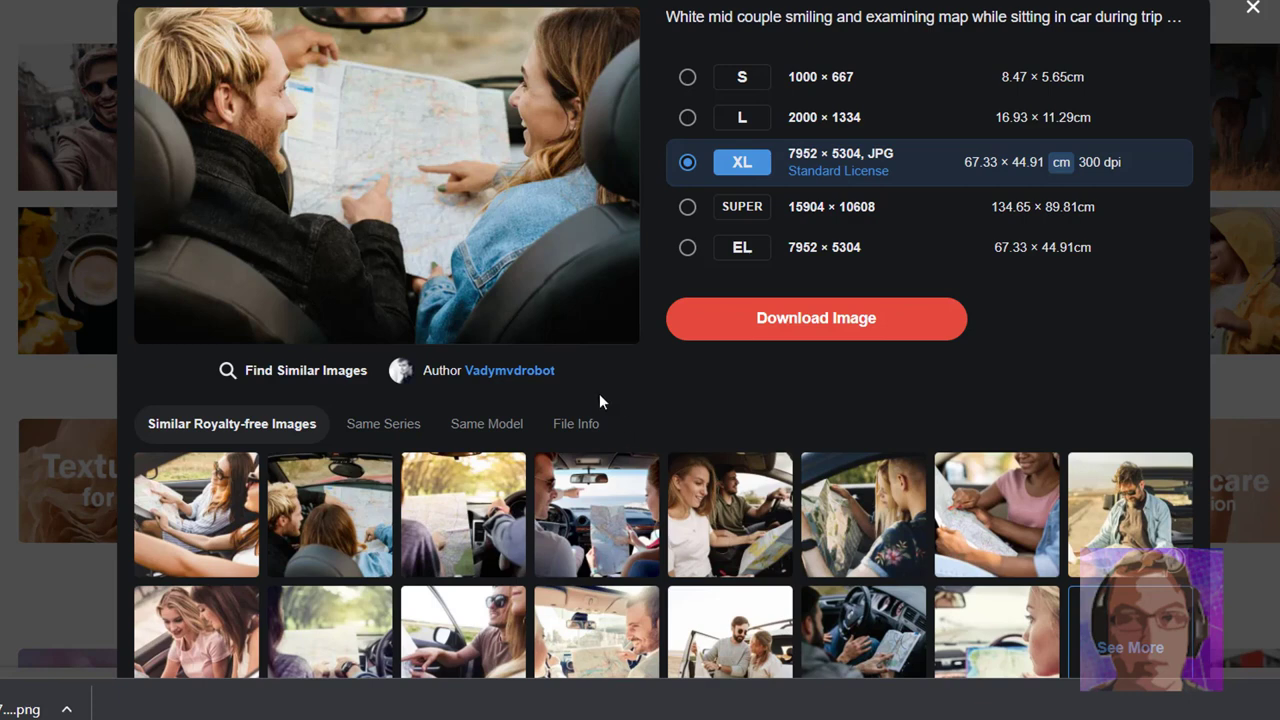
Close the trending couple-with-map photo preview and return to the top of the home page.
{"action": "scroll", "coordinate": [600, 396], "scroll_direction": "down", "scroll_amount": 1}
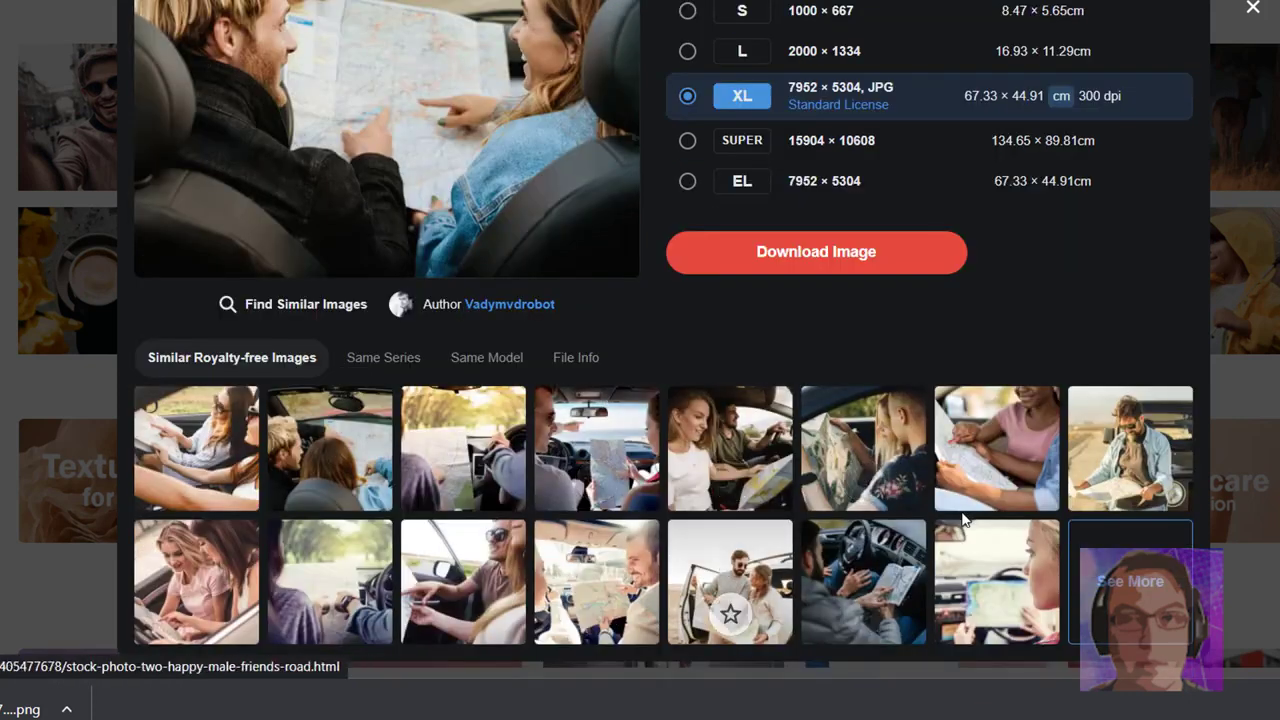
{"action": "left_click", "coordinate": [1250, 10]}
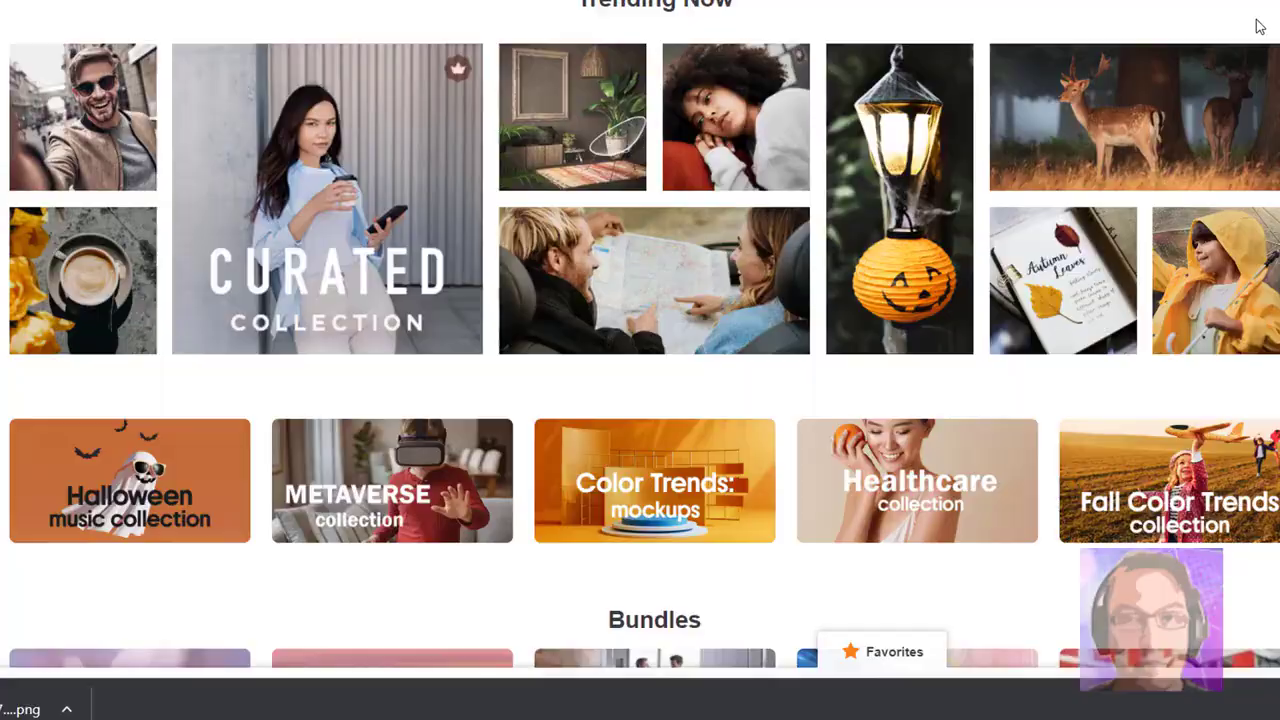
{"action": "scroll", "coordinate": [640, 340], "scroll_direction": "down", "scroll_amount": 5}
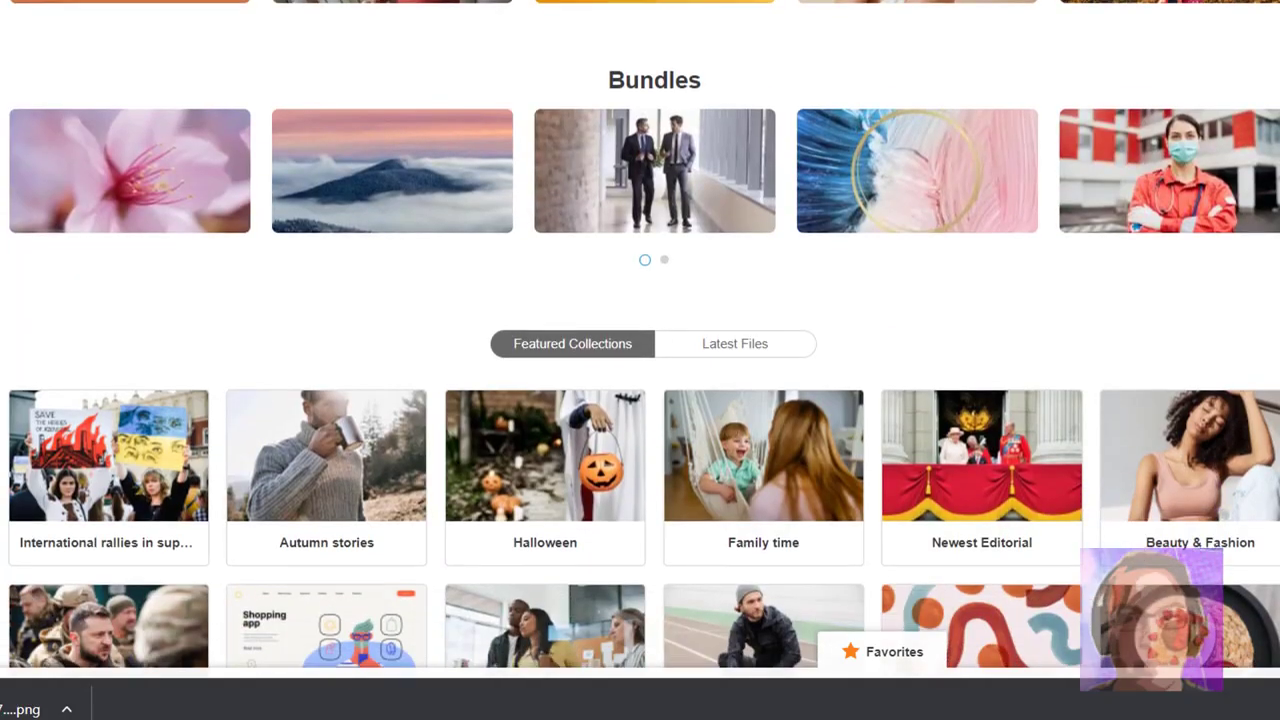
{"action": "scroll", "coordinate": [640, 340], "scroll_direction": "down", "scroll_amount": 2}
{"action": "scroll", "coordinate": [640, 340], "scroll_direction": "up", "scroll_amount": 3}
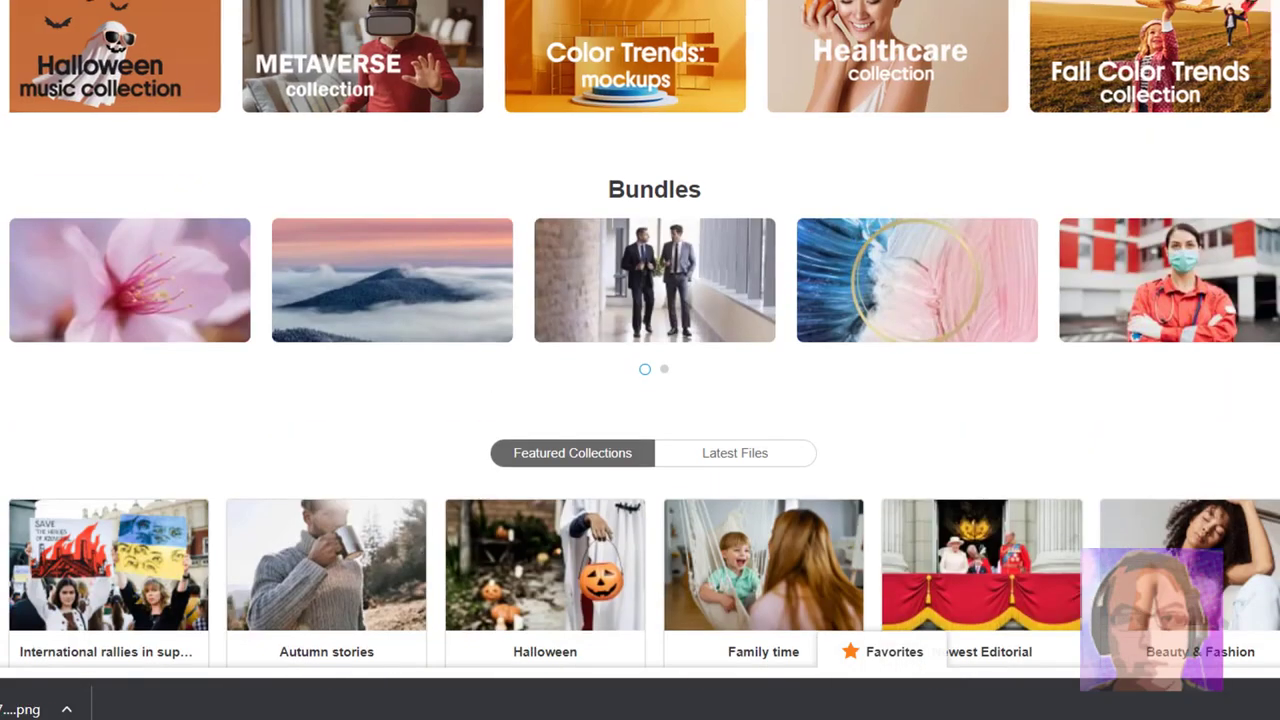
{"action": "scroll", "coordinate": [640, 340], "scroll_direction": "up", "scroll_amount": 5}
{"action": "scroll", "coordinate": [640, 340], "scroll_direction": "up", "scroll_amount": 5}
{"action": "scroll", "coordinate": [830, 480], "scroll_direction": "up", "scroll_amount": 3}
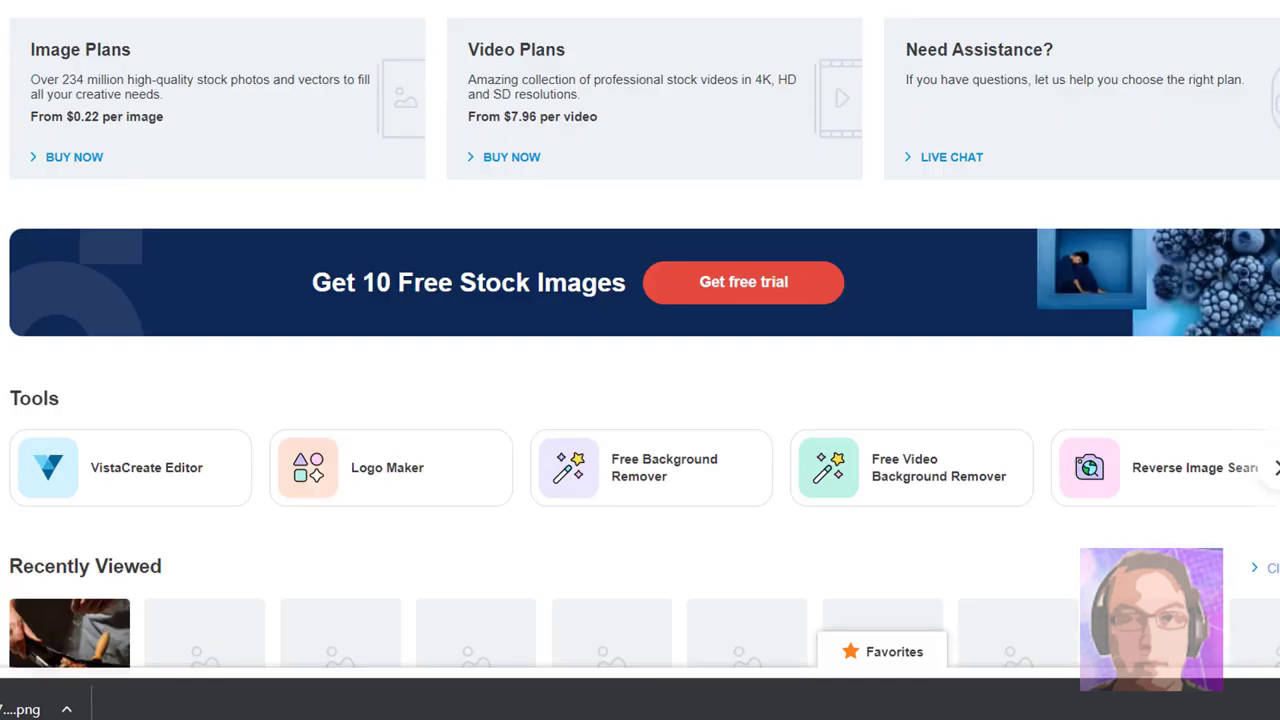
{"action": "scroll", "coordinate": [934, 469], "scroll_direction": "down", "scroll_amount": 2}
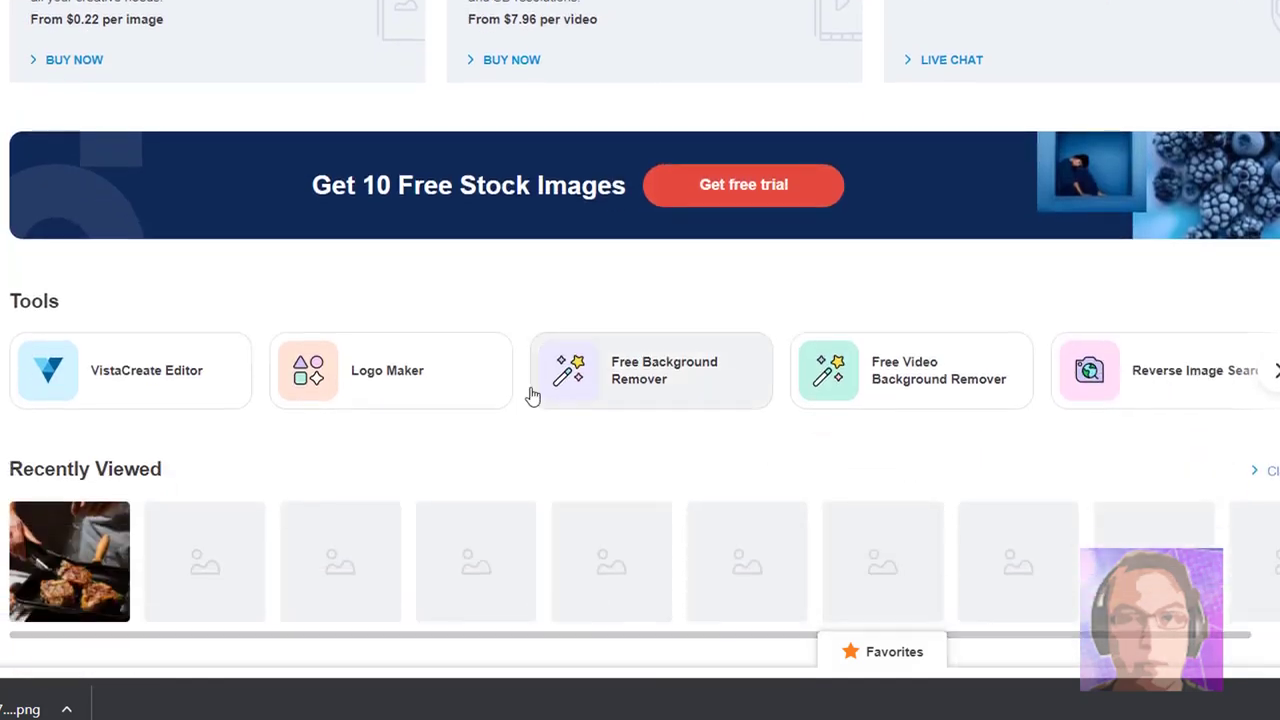
{"action": "scroll", "coordinate": [529, 394], "scroll_direction": "up", "scroll_amount": 3}
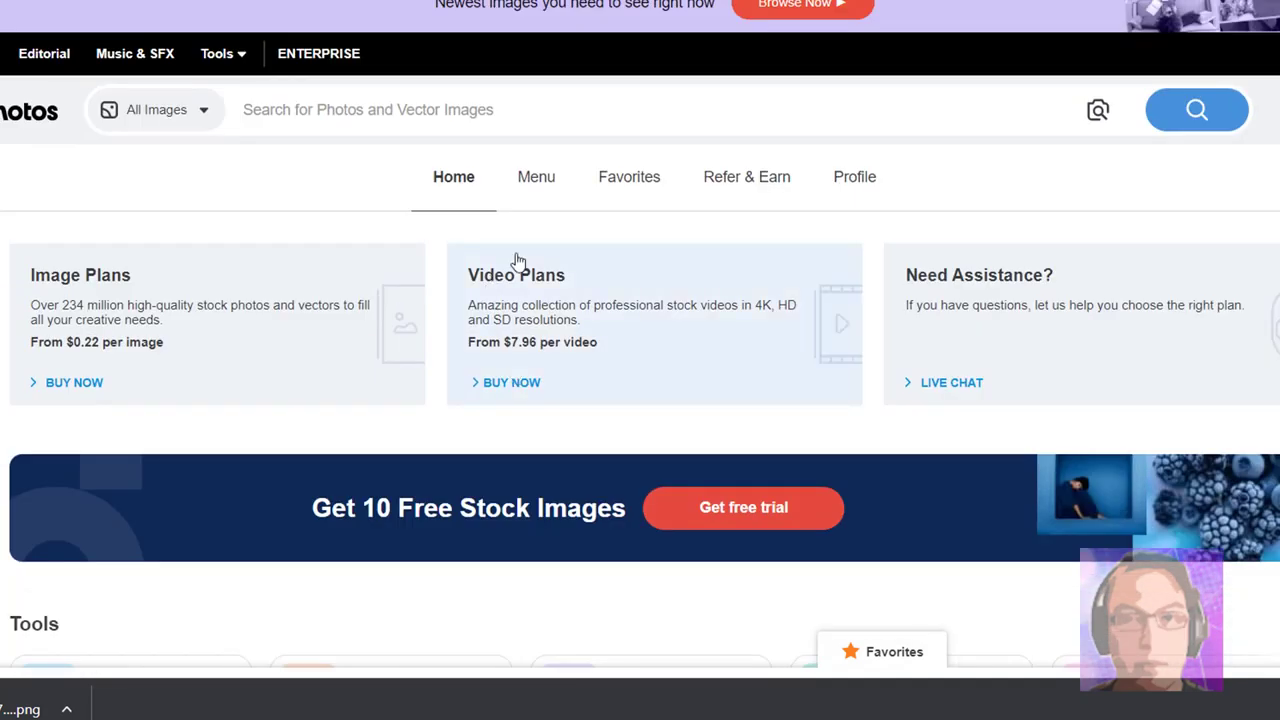
Open the Refer & Earn page describing the 40% and 15% cash rewards.
{"action": "left_click", "coordinate": [712, 194]}
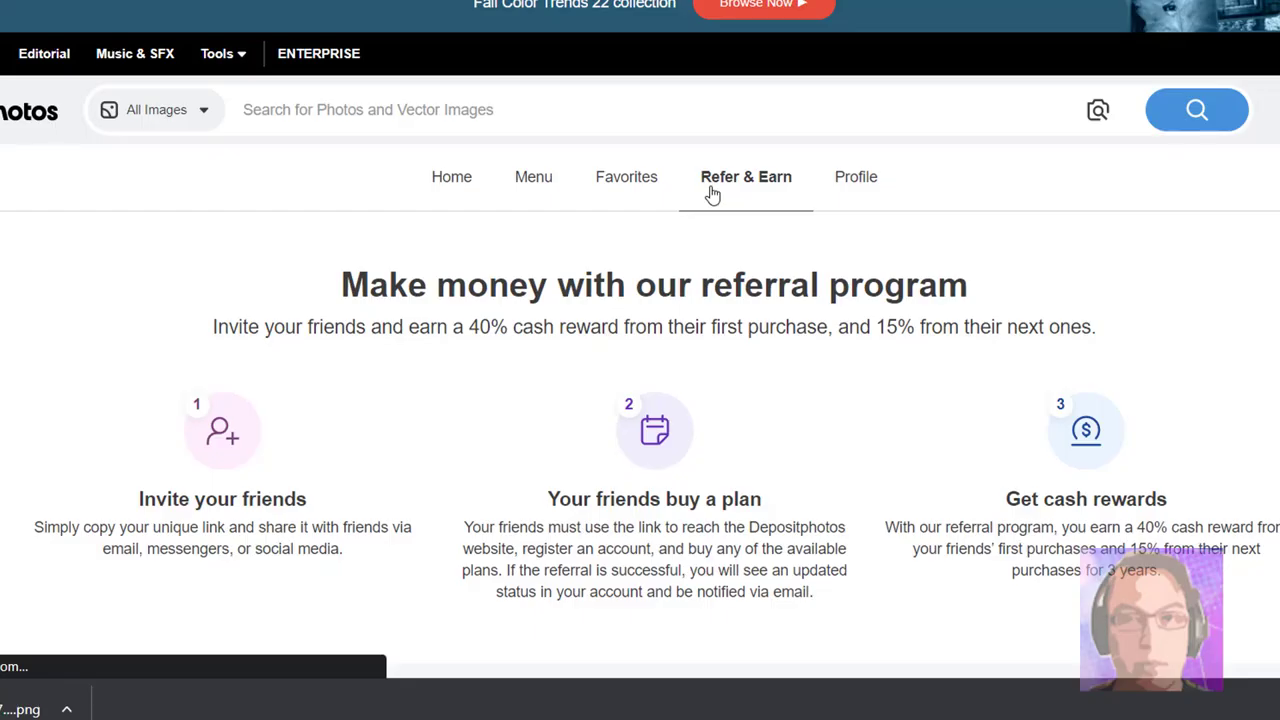